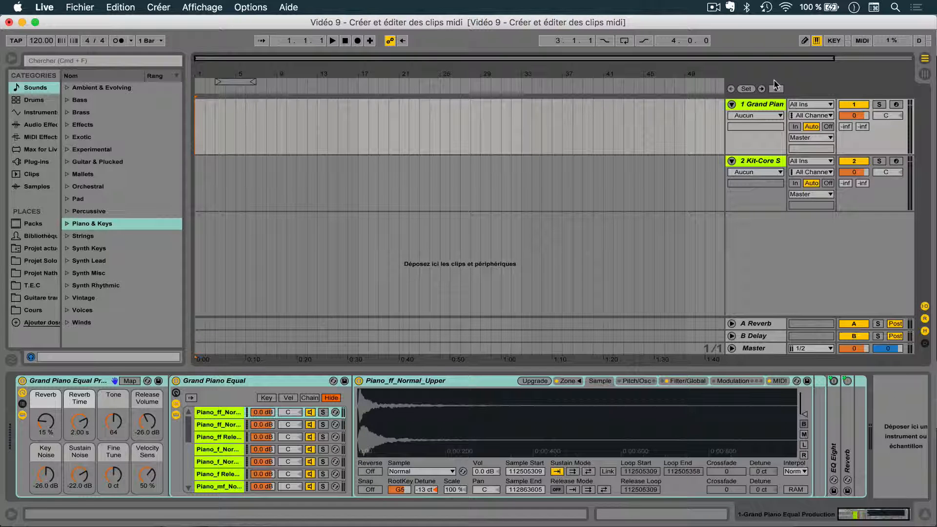
- Record simultaneous takes on the armed Grand Piano and Audio tracks from bar 1 to about bar 23, and stop playback
{"action": "left_click", "coordinate": [758, 105]}
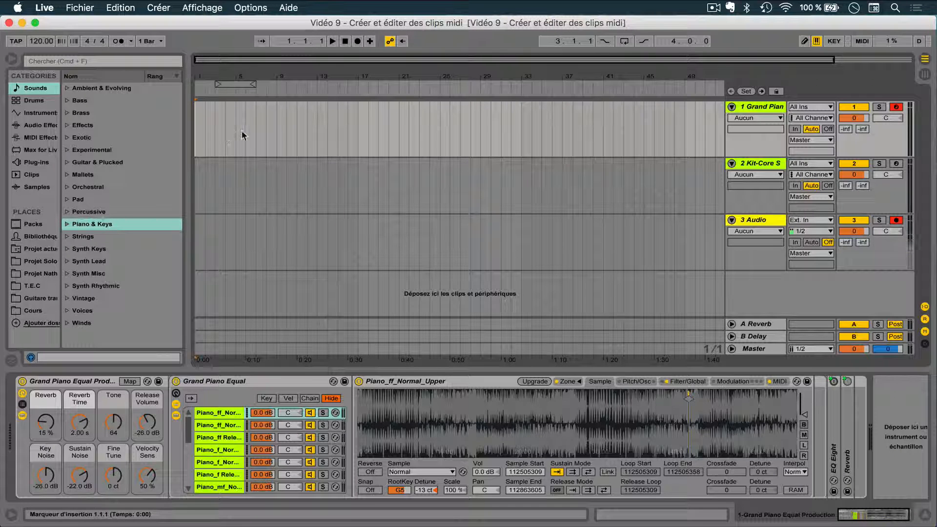
{"action": "left_click", "coordinate": [358, 42]}
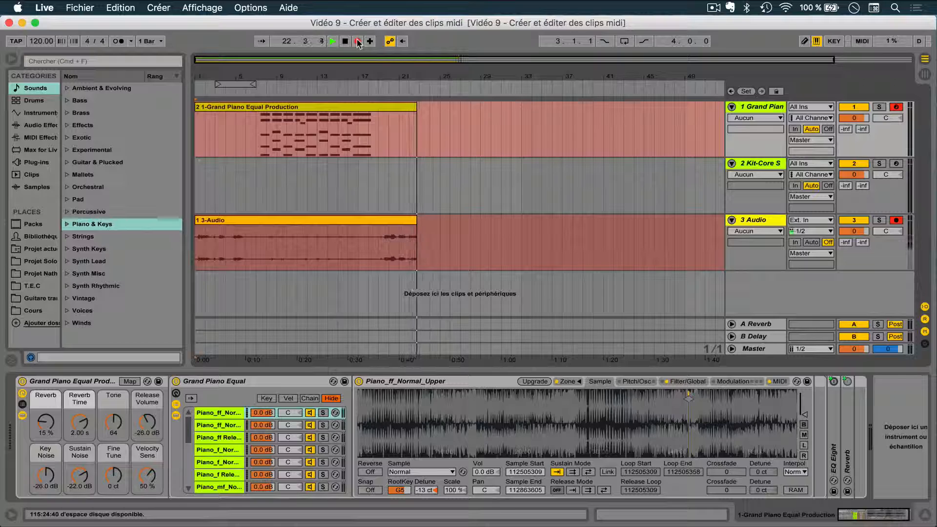
{"action": "left_click", "coordinate": [358, 42]}
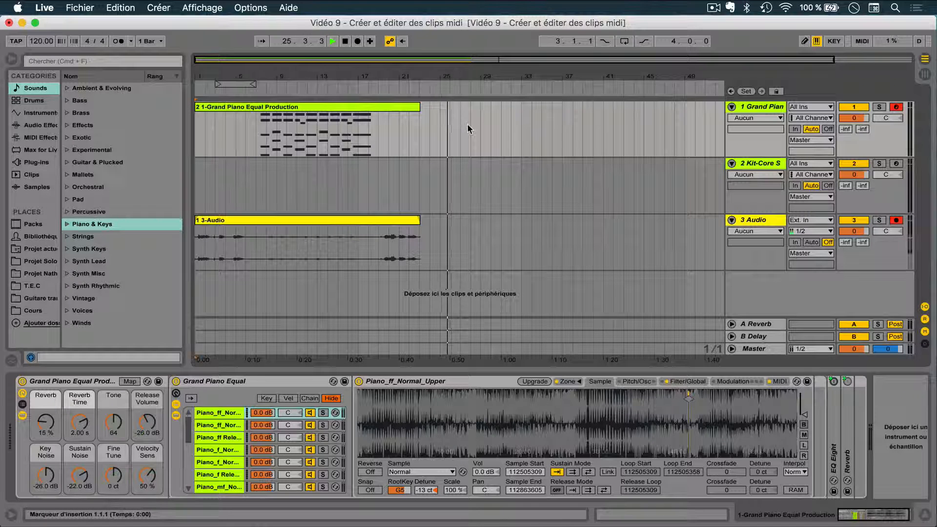
{"action": "left_click", "coordinate": [344, 166]}
{"action": "key", "text": "space"}
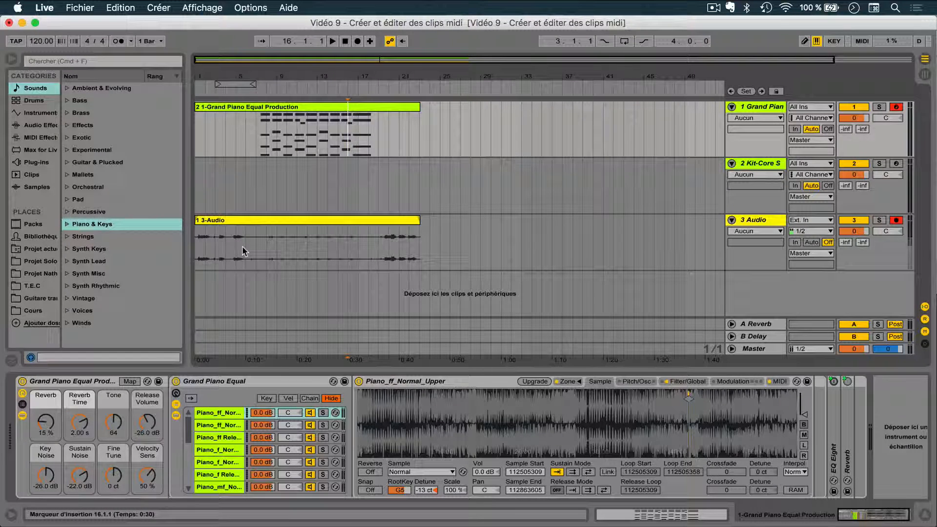
- Deactivate the recorded Grand Piano clip and play the arrangement to about bar 14 to hear the effect
{"action": "left_click", "coordinate": [275, 107]}
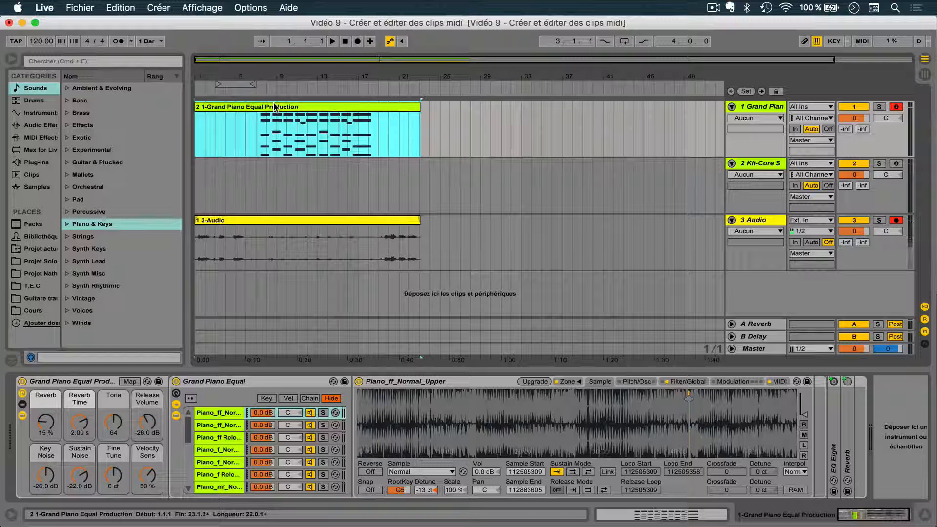
{"action": "key", "text": "0"}
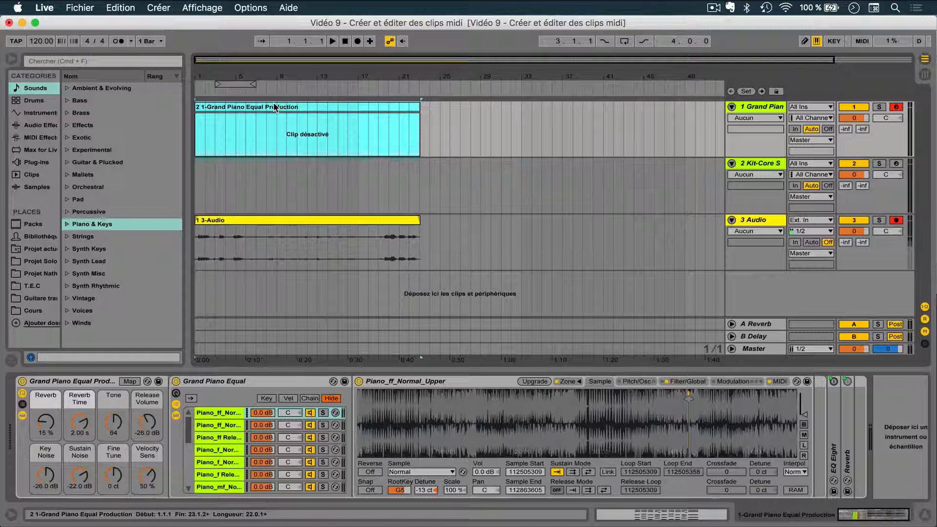
{"action": "key", "text": "space"}
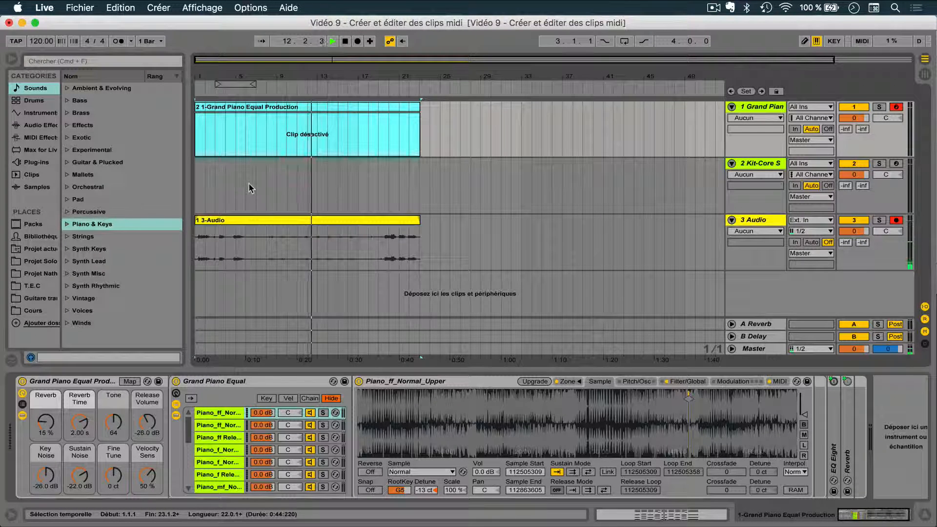
{"action": "left_click", "coordinate": [347, 41]}
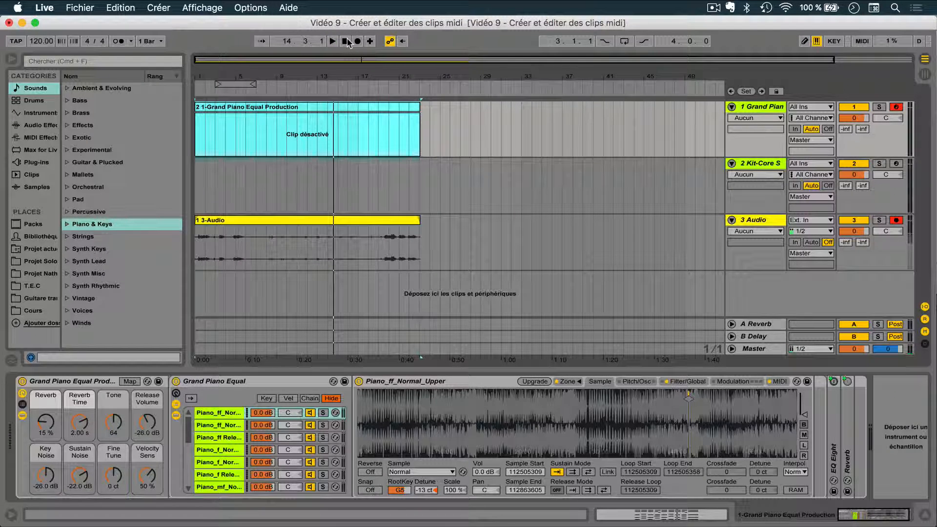
- Reactivate the Grand Piano clip, and deactivate the recorded clip on the Audio track before playing the arrangement
{"action": "left_click", "coordinate": [268, 121]}
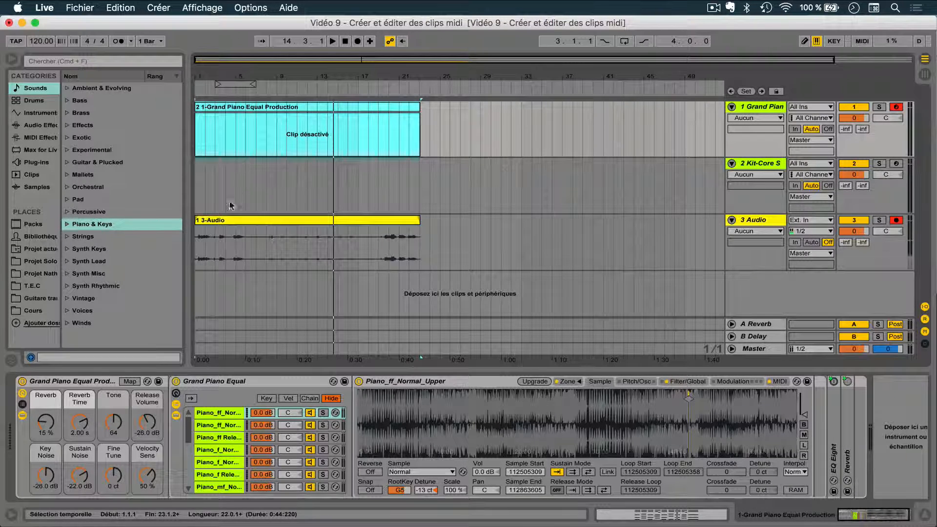
{"action": "left_click", "coordinate": [330, 241]}
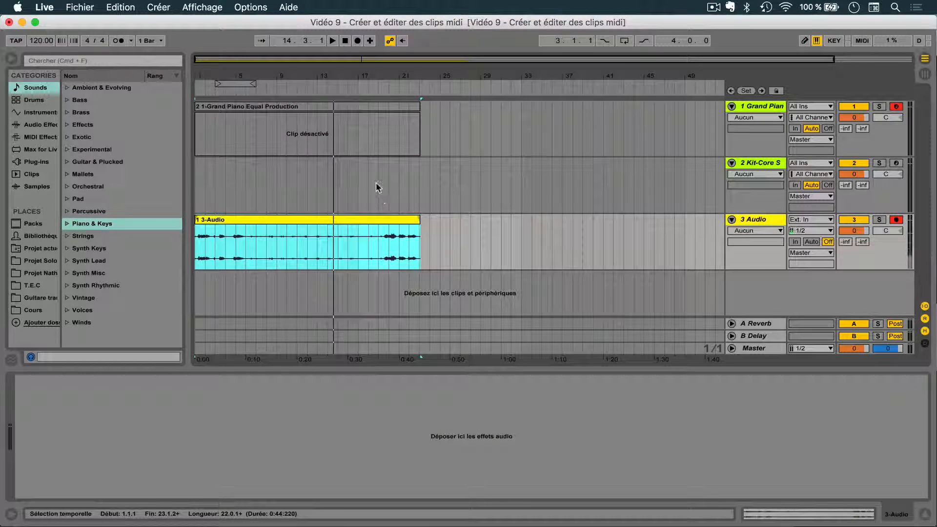
{"action": "left_click", "coordinate": [377, 106]}
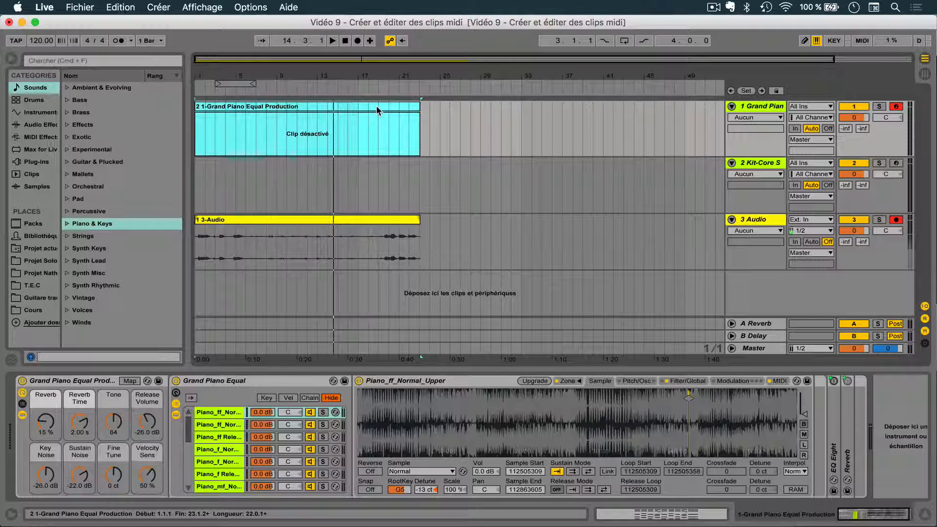
{"action": "key", "text": "0"}
{"action": "left_click", "coordinate": [340, 219]}
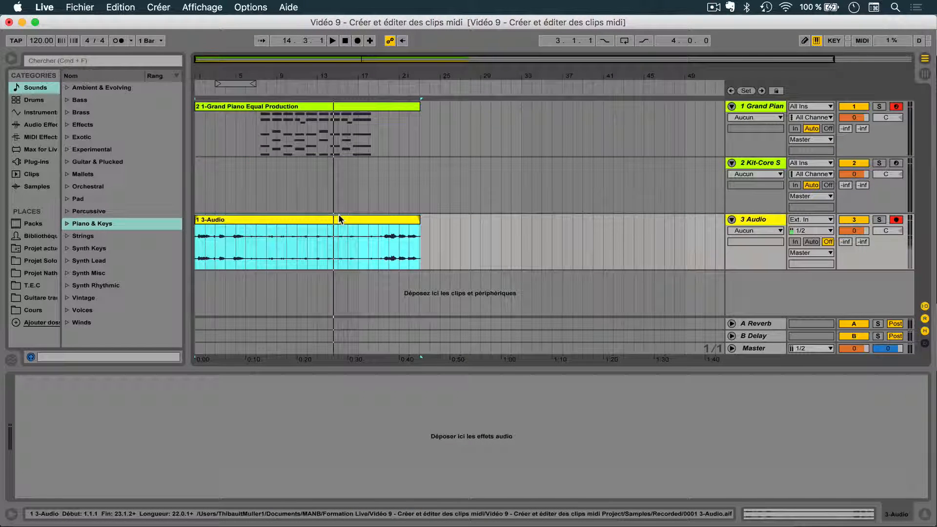
{"action": "key", "text": "0"}
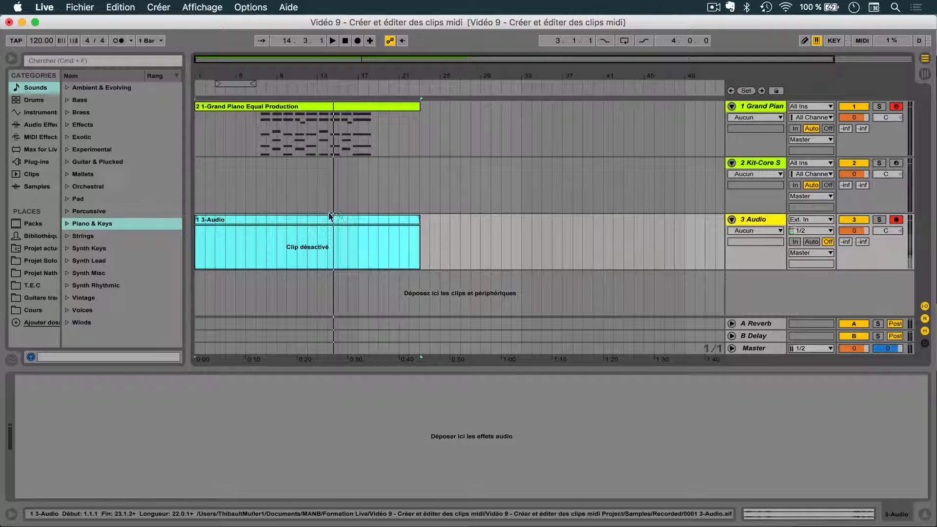
{"action": "key", "text": "space"}
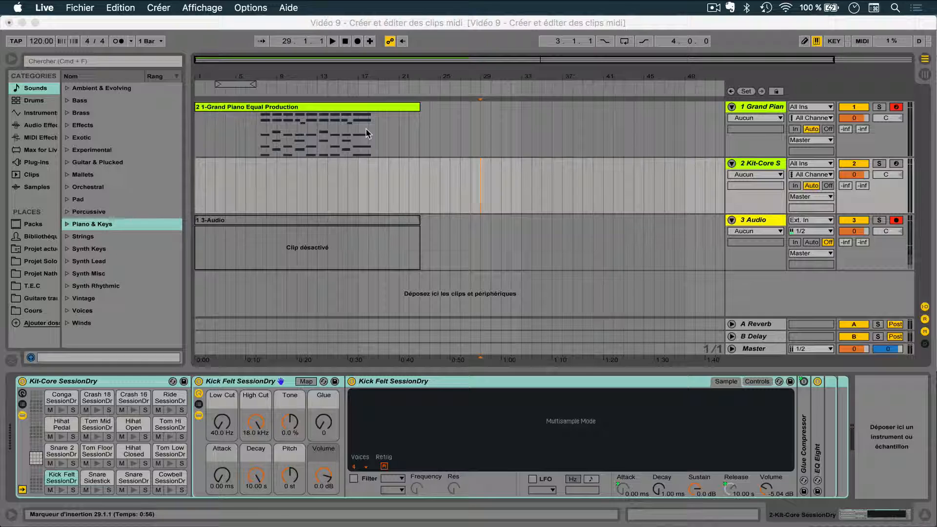
- Insert an empty four-bar MIDI clip on the Grand Piano track, starting at bar 24
{"action": "left_click", "coordinate": [426, 132]}
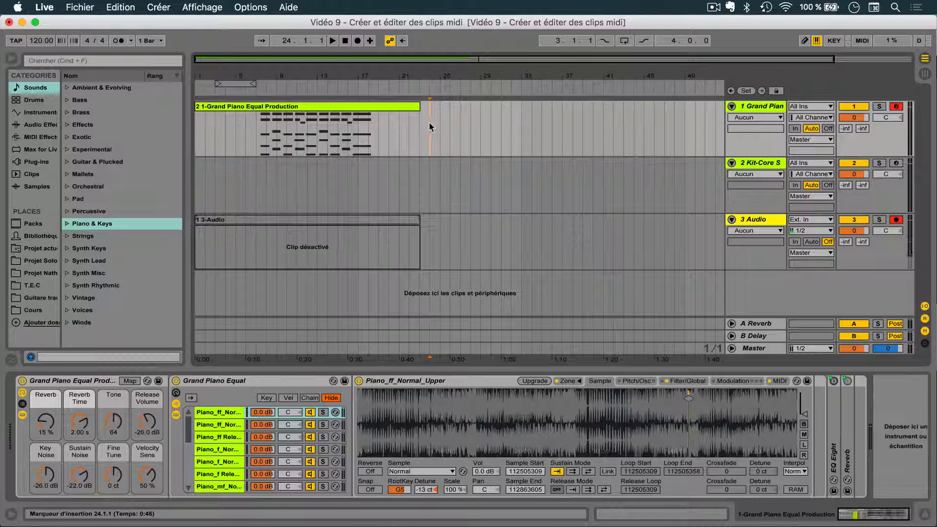
{"action": "left_click_drag", "start_coordinate": [430, 123], "coordinate": [466, 122]}
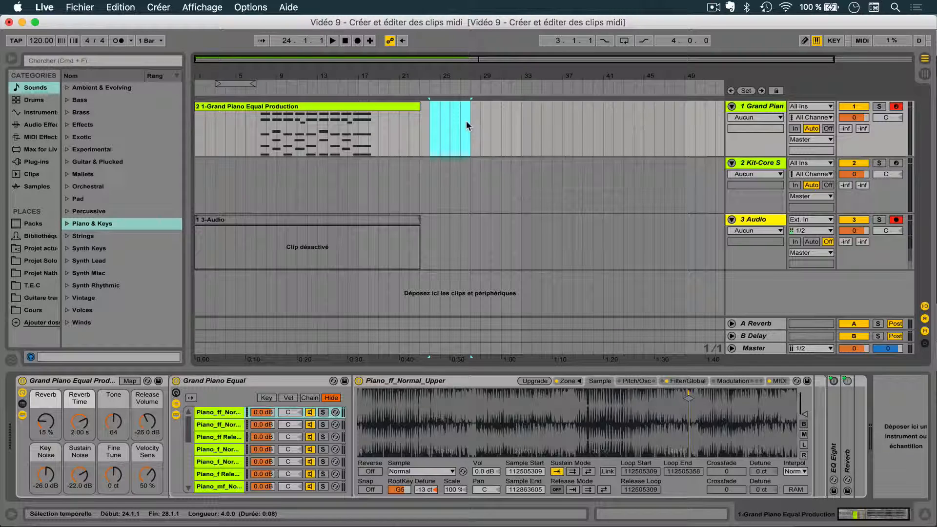
{"action": "left_click", "coordinate": [158, 8]}
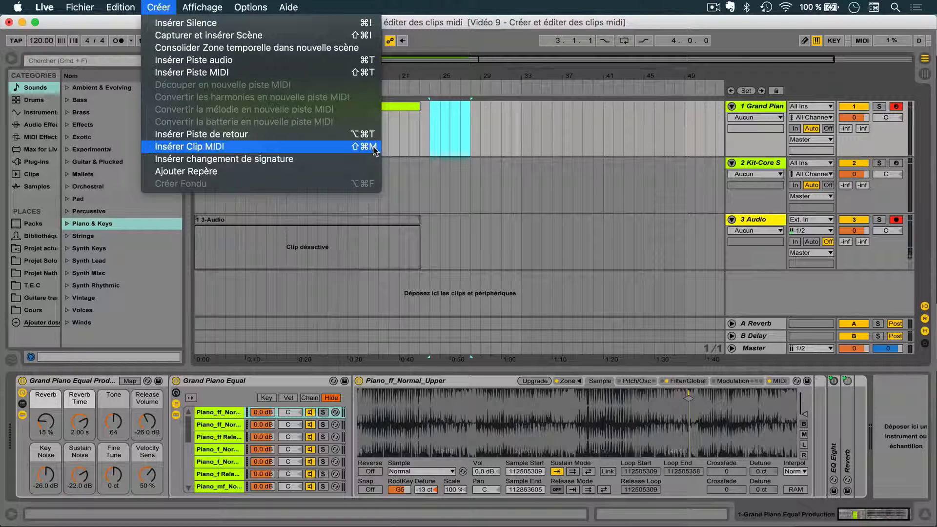
{"action": "left_click", "coordinate": [346, 146]}
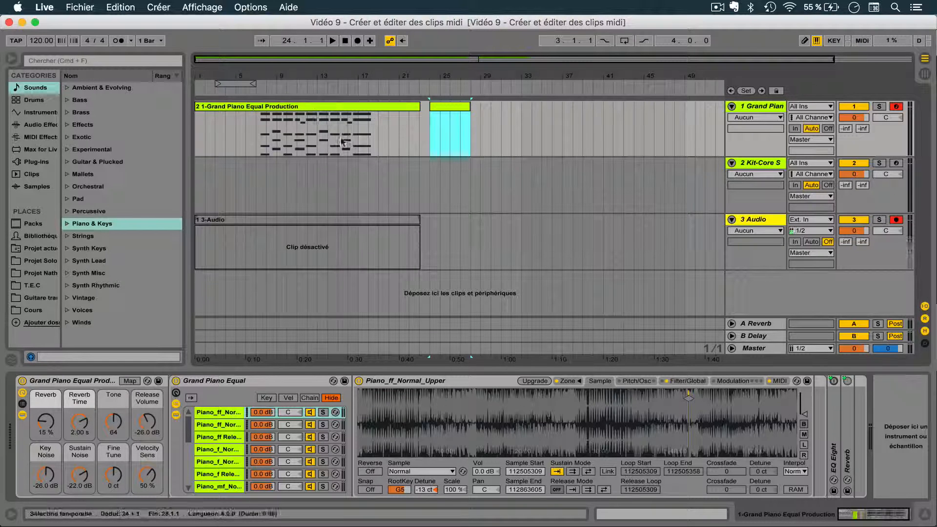
- Show the empty clip's notes for editing and add a sixteenth-note E3 at the start of bar 1
{"action": "left_click", "coordinate": [319, 106]}
{"action": "double_click", "coordinate": [318, 105]}
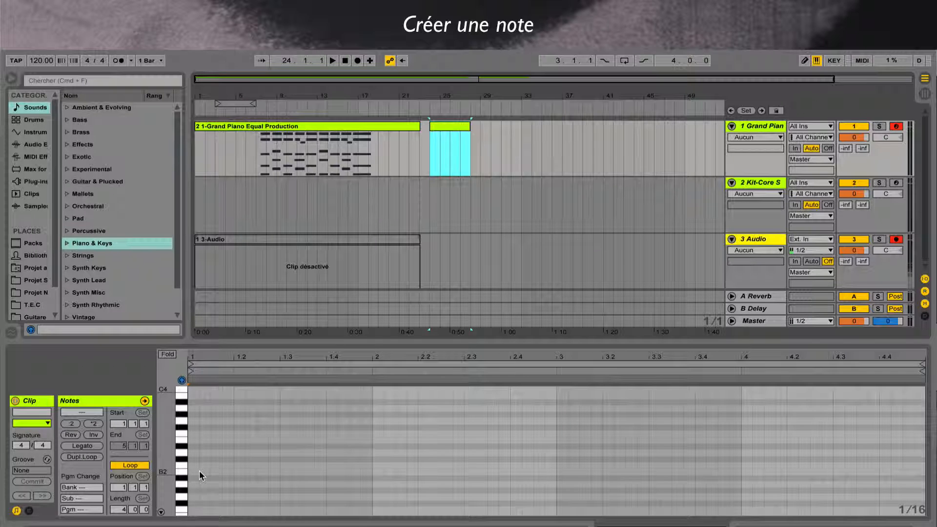
{"action": "double_click", "coordinate": [194, 442]}
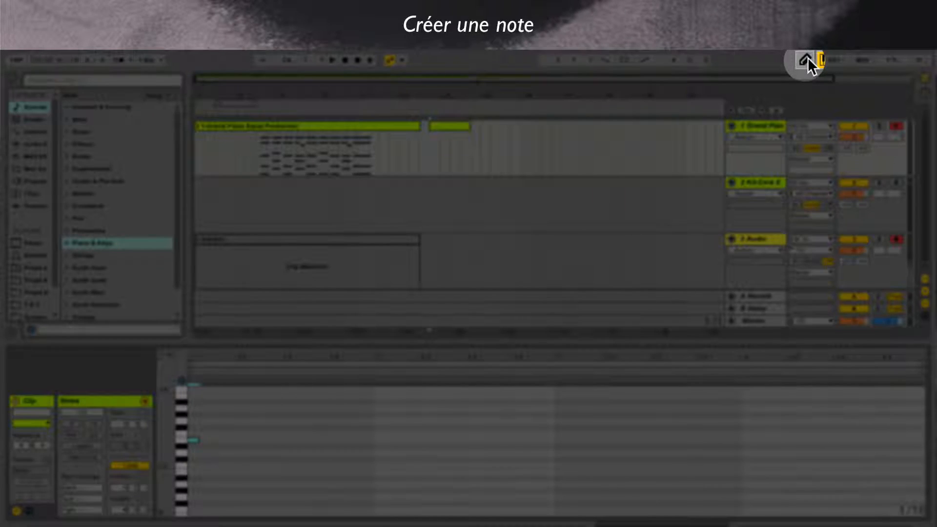
- Draw three more sixteenth notes in draw mode: E3 at 1.1.3, D#3 at 1.2.2 and E3 at 1.2.4
{"action": "left_click", "coordinate": [808, 59]}
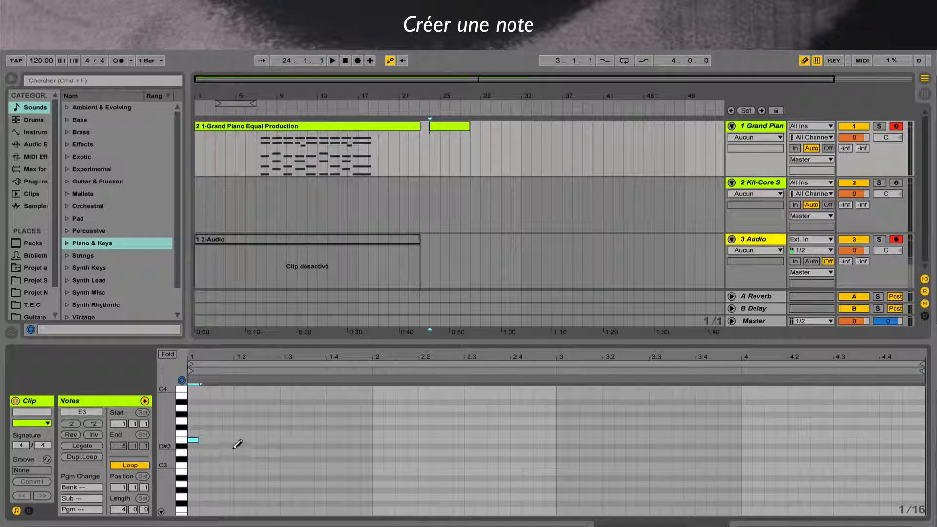
{"action": "left_click", "coordinate": [216, 440]}
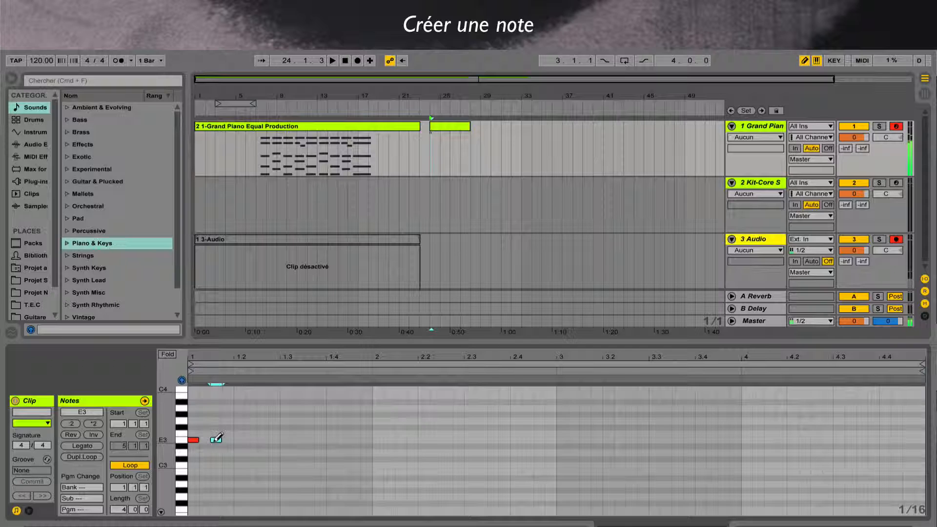
{"action": "left_click", "coordinate": [250, 446]}
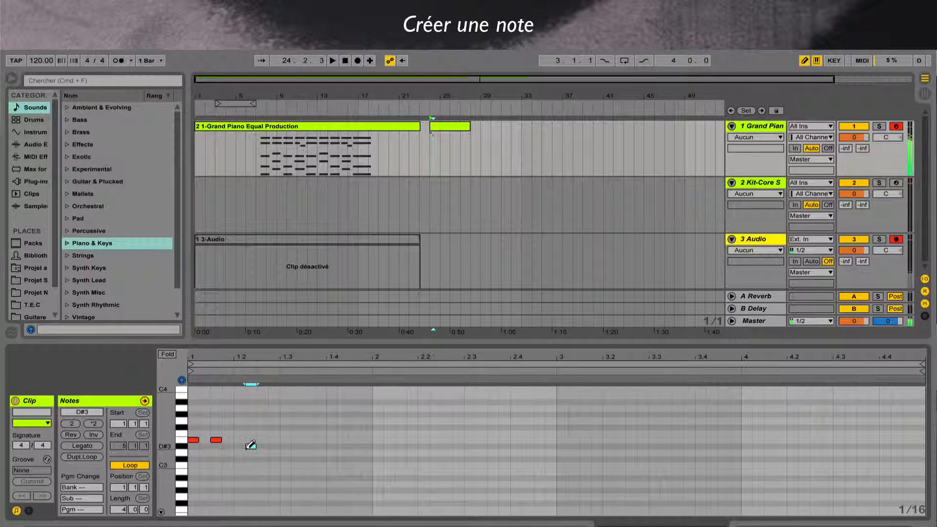
{"action": "left_click", "coordinate": [274, 440]}
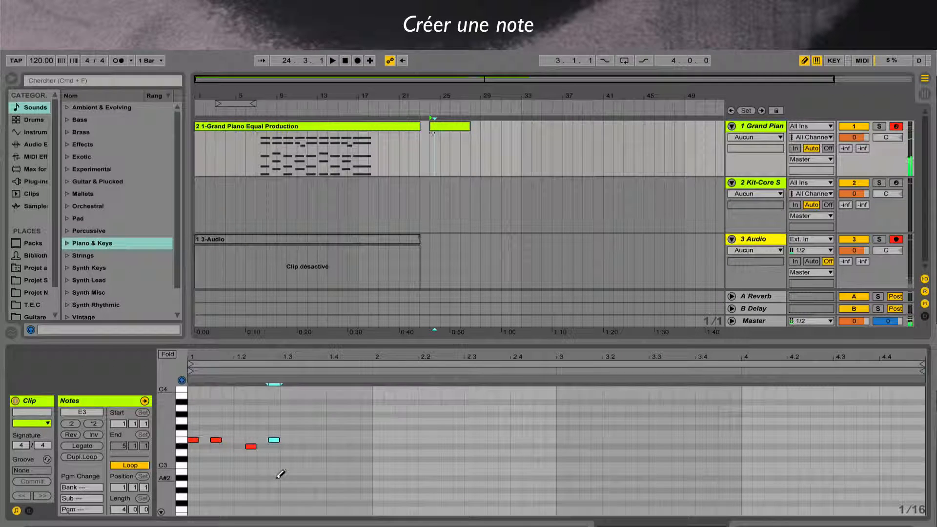
{"action": "key", "text": "b"}
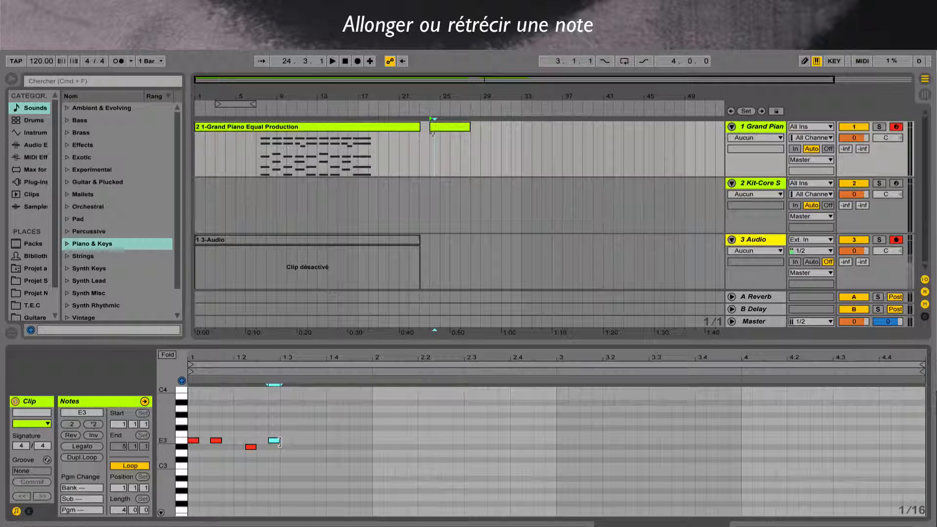
- Lengthen the last E3 note to three sixteenths, keeping its start at 1.2.4
{"action": "left_click_drag", "start_coordinate": [279, 441], "coordinate": [297, 451]}
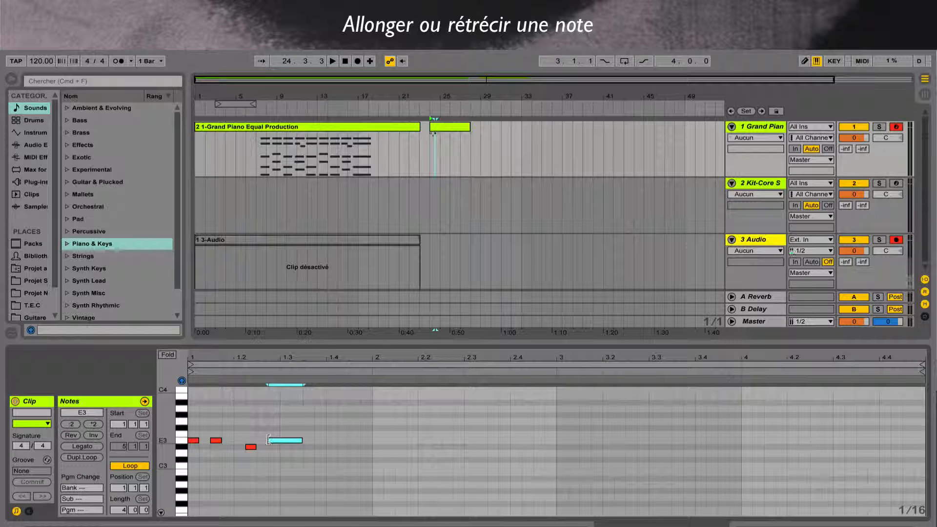
{"action": "mouse_move", "coordinate": [269, 442]}
{"action": "left_mouse_down"}
{"action": "mouse_move", "coordinate": [228, 442]}
{"action": "mouse_move", "coordinate": [268, 442]}
{"action": "left_mouse_up"}
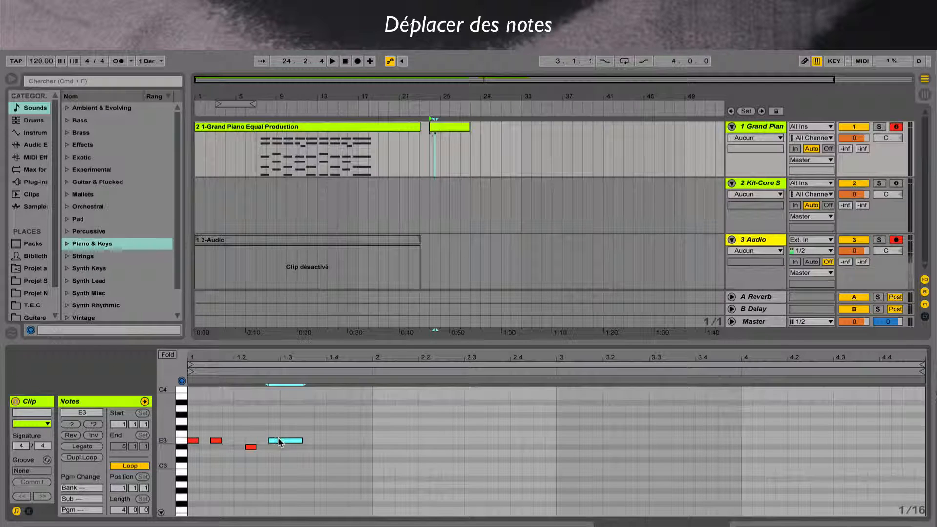
- Move the long note up to C4 and shift it off the grid so it starts just after 1.3.2
{"action": "left_click", "coordinate": [281, 443]}
{"action": "left_click_drag", "start_coordinate": [281, 443], "coordinate": [390, 451]}
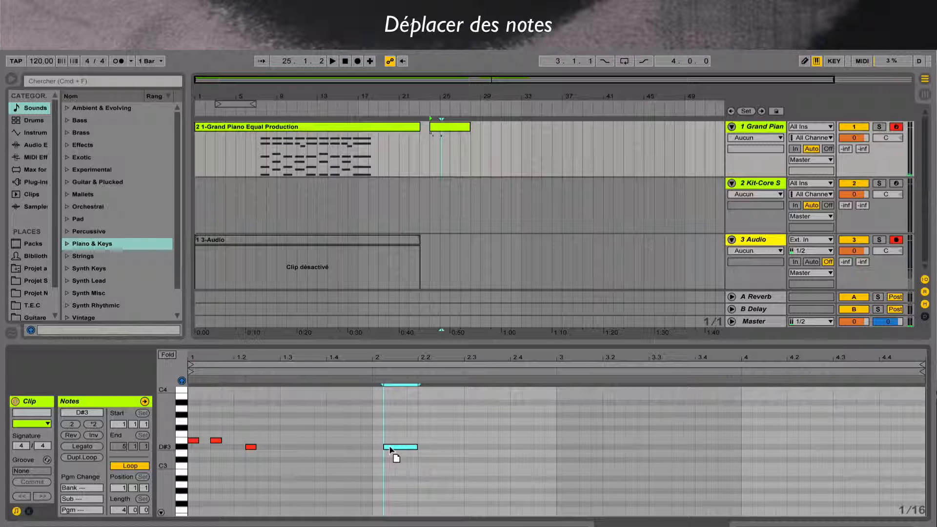
{"action": "left_click_drag", "start_coordinate": [391, 450], "coordinate": [340, 449]}
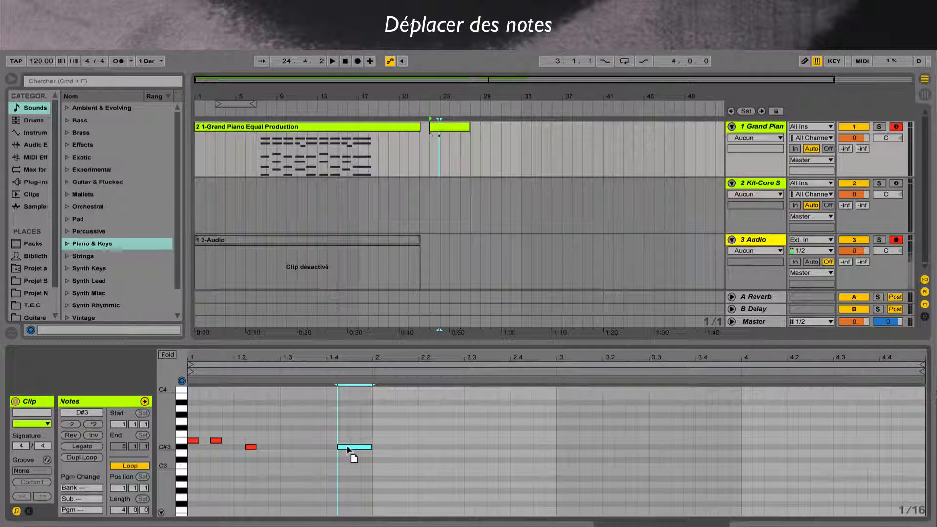
{"action": "left_click_drag", "start_coordinate": [348, 449], "coordinate": [302, 450]}
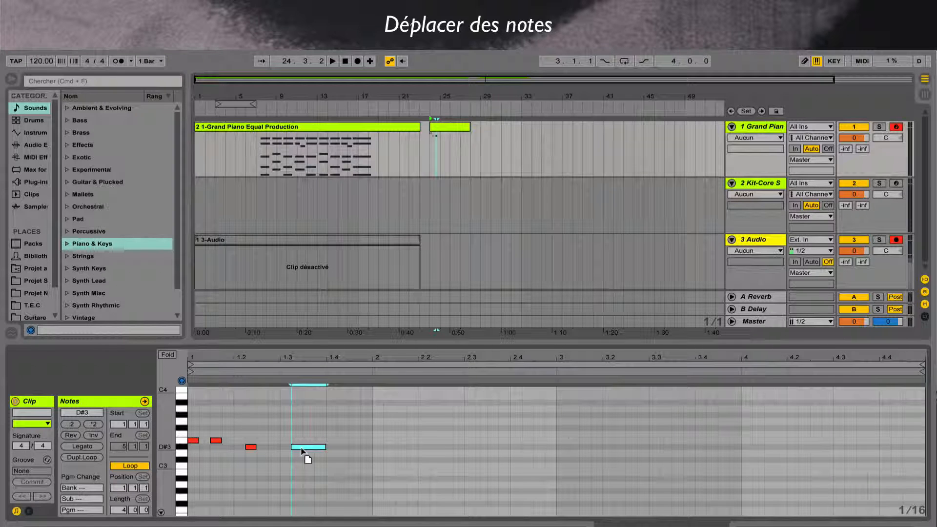
{"action": "left_click_drag", "start_coordinate": [301, 448], "coordinate": [309, 393]}
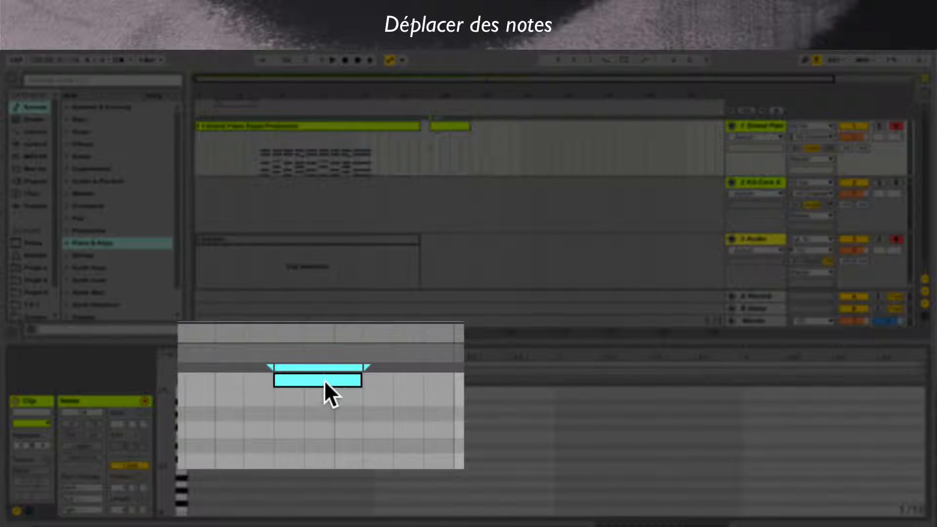
{"action": "left_click_drag", "start_coordinate": [324, 380], "coordinate": [329, 388]}
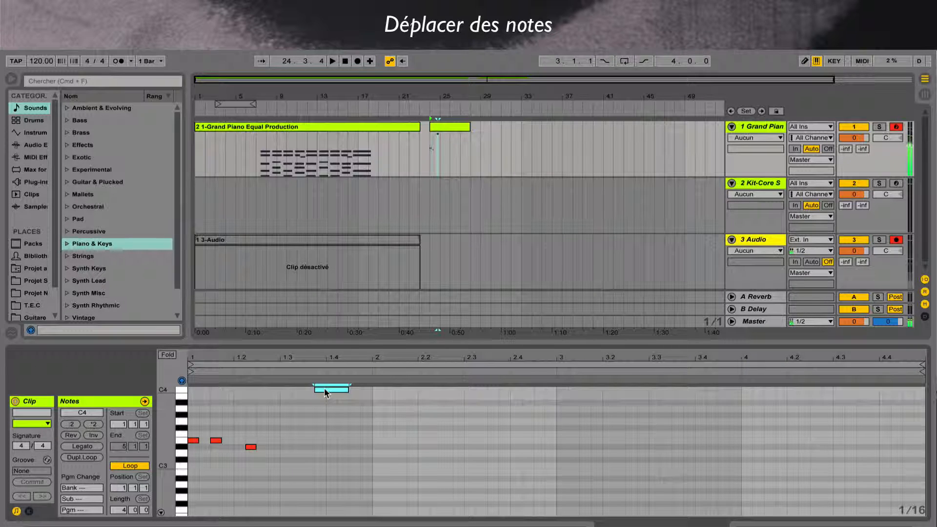
{"action": "left_click_drag", "start_coordinate": [325, 389], "coordinate": [304, 392]}
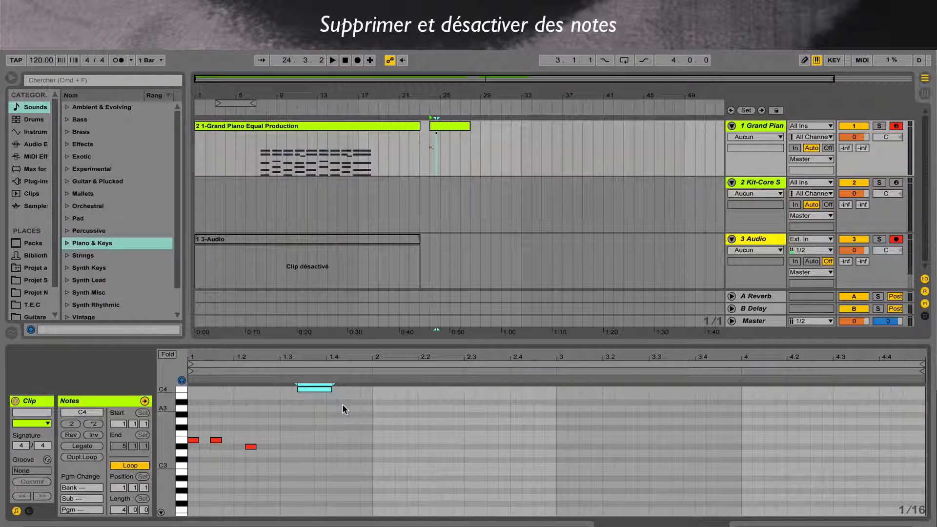
- Deactivate the C4 note and play the clip from 1.3.3 to check it
{"action": "left_click_drag", "start_coordinate": [343, 405], "coordinate": [284, 376]}
{"action": "key", "text": "0"}
{"action": "left_click", "coordinate": [304, 420]}
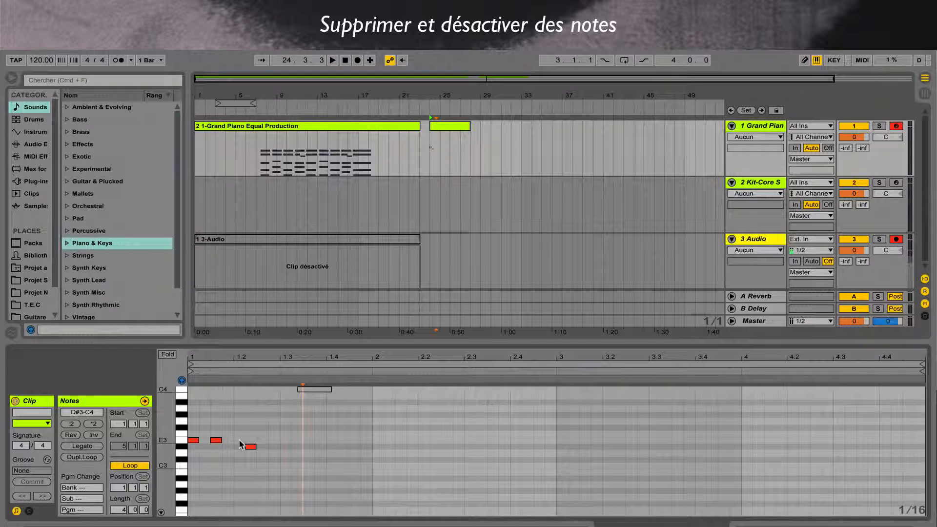
{"action": "key", "text": "space"}
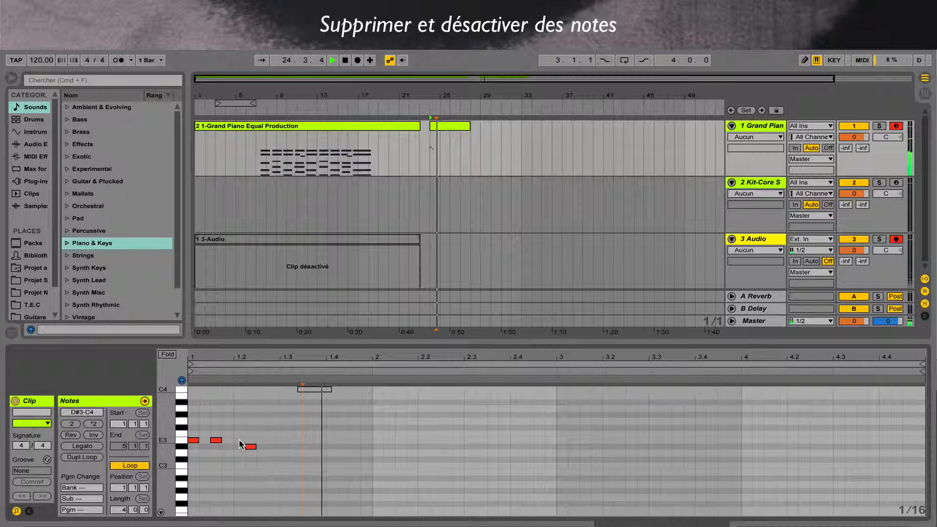
- Stop playback, cut the three E3 and D#3 notes from beats 1 and 2 of bar 1, and paste them at bar 2
{"action": "key", "text": "space"}
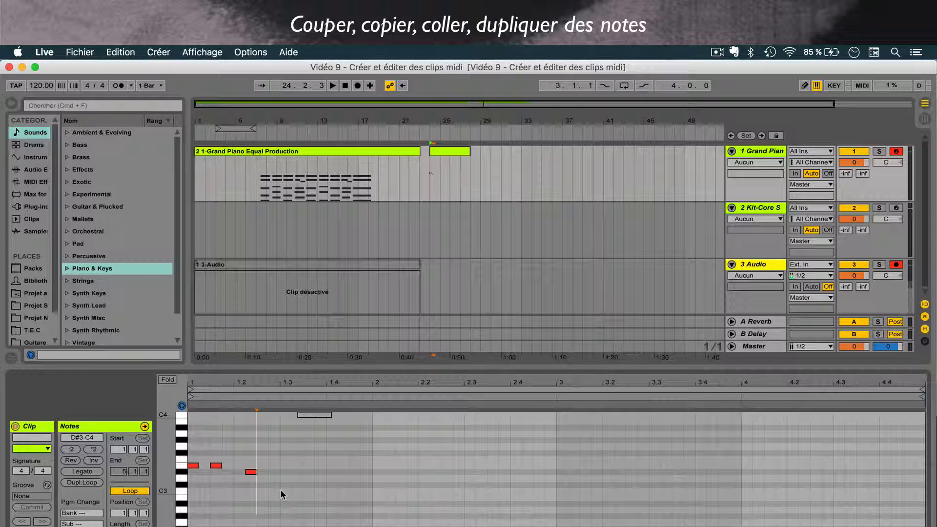
{"action": "left_click_drag", "start_coordinate": [280, 490], "coordinate": [188, 454]}
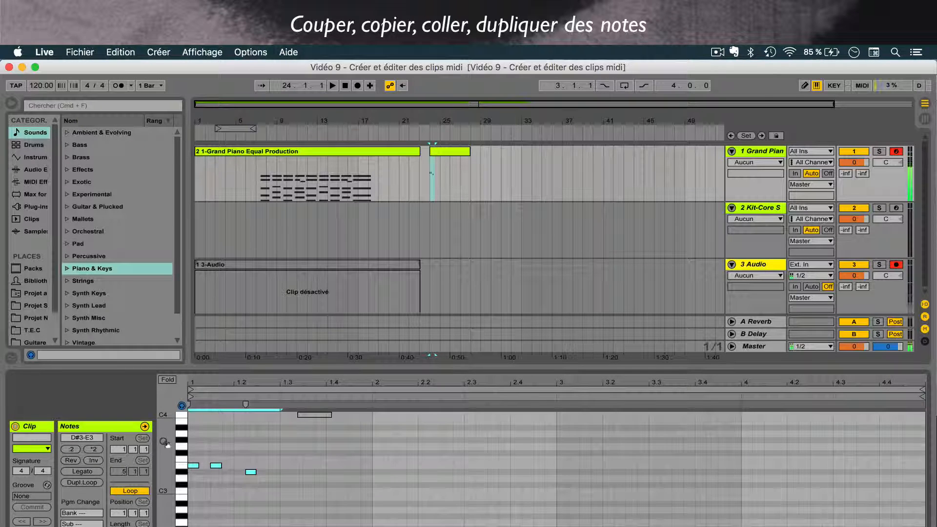
{"action": "left_click", "coordinate": [121, 52]}
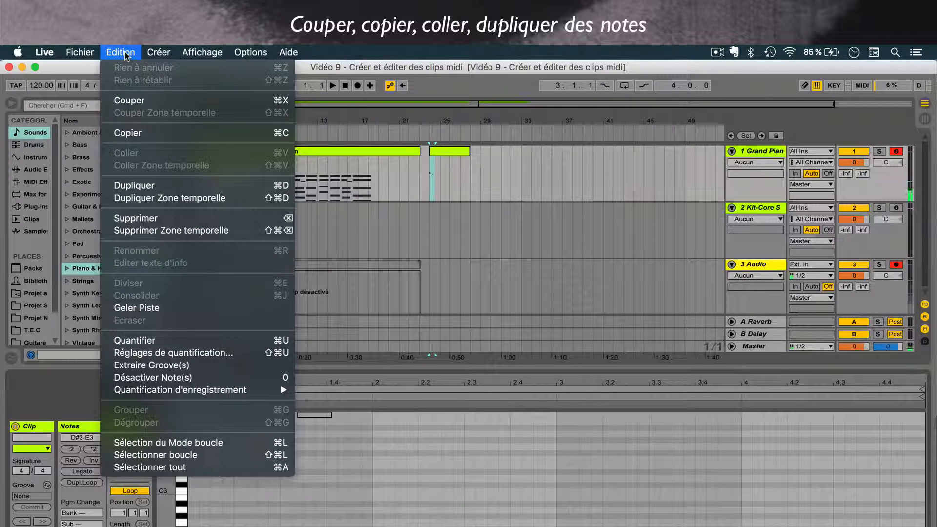
{"action": "left_click", "coordinate": [127, 104]}
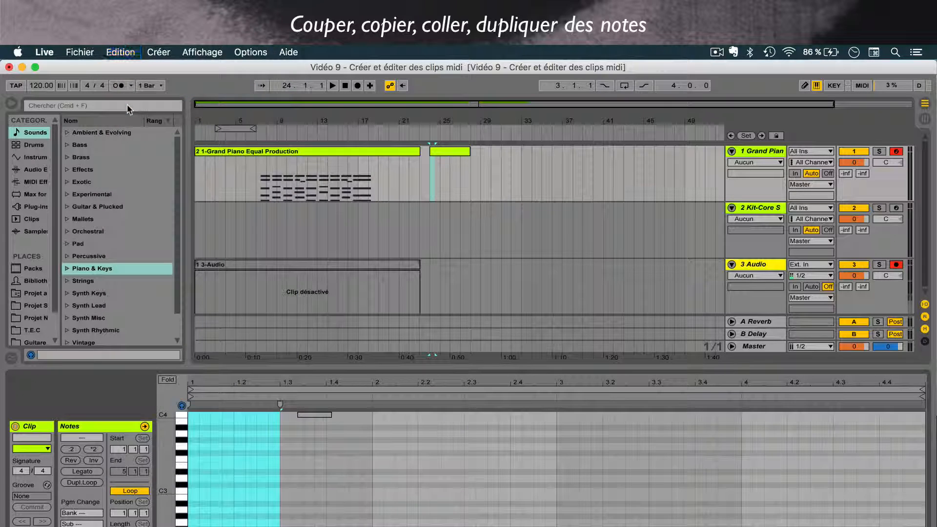
{"action": "left_click", "coordinate": [371, 481]}
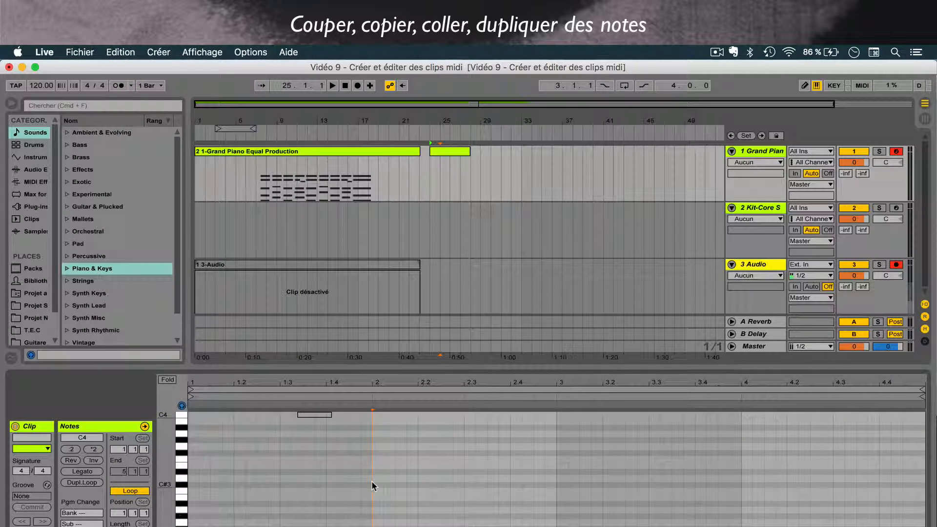
{"action": "left_click", "coordinate": [114, 50]}
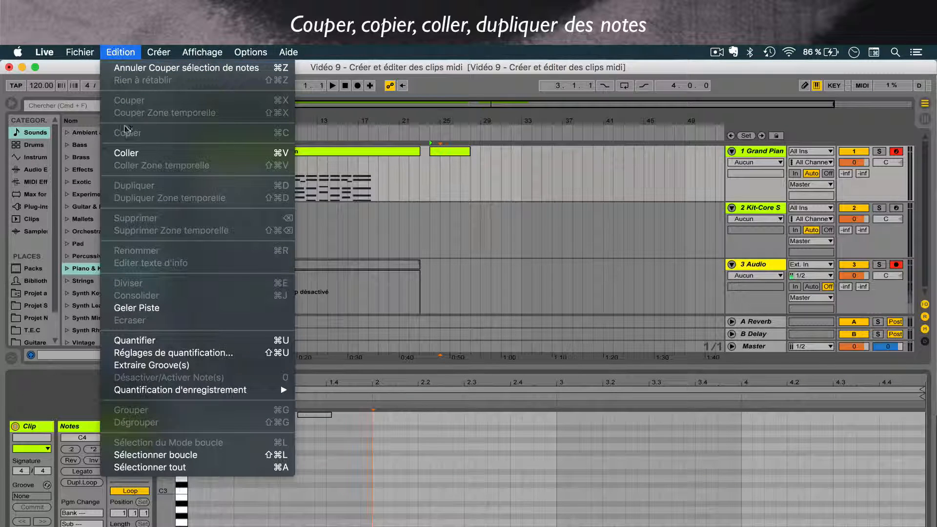
{"action": "left_click", "coordinate": [127, 152]}
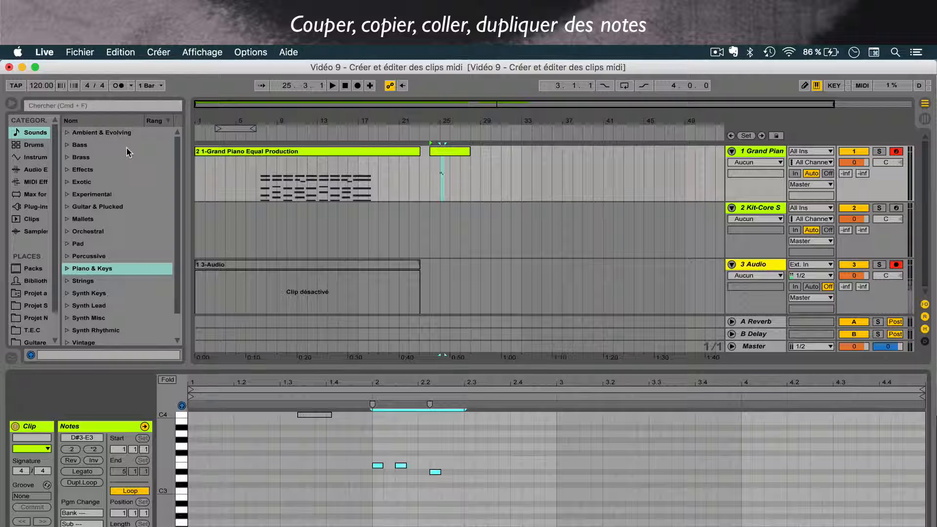
- Copy the three notes in bar 2 and paste them at the start of bar 3
{"action": "left_click", "coordinate": [122, 53]}
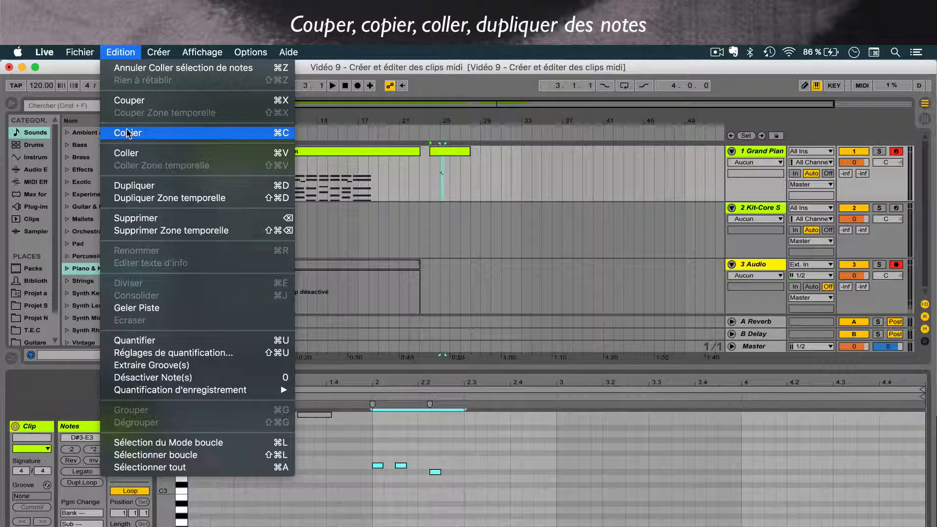
{"action": "left_click", "coordinate": [127, 133]}
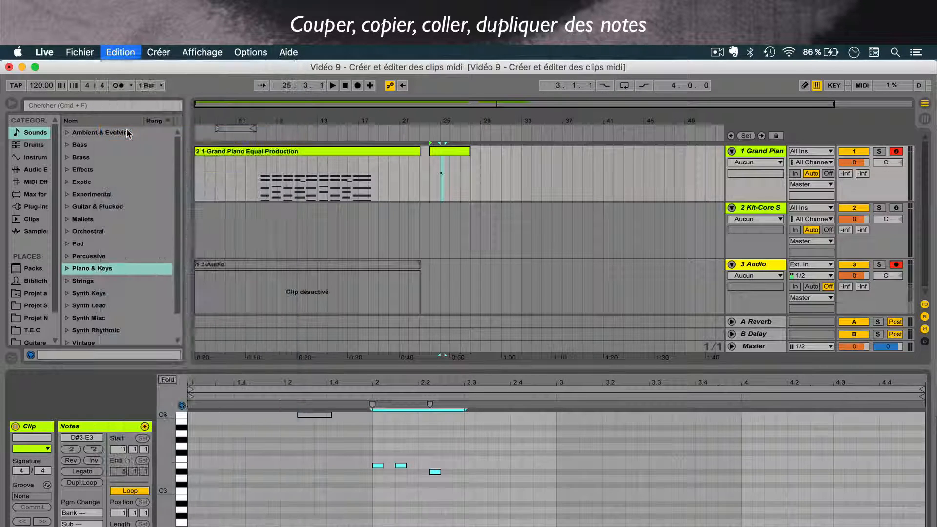
{"action": "left_click", "coordinate": [558, 455]}
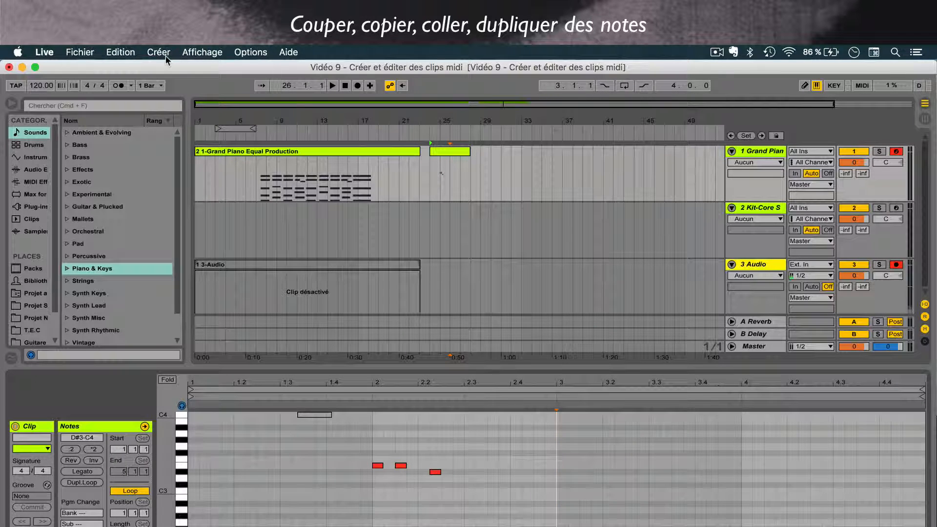
{"action": "left_click", "coordinate": [121, 53]}
{"action": "left_click", "coordinate": [125, 153]}
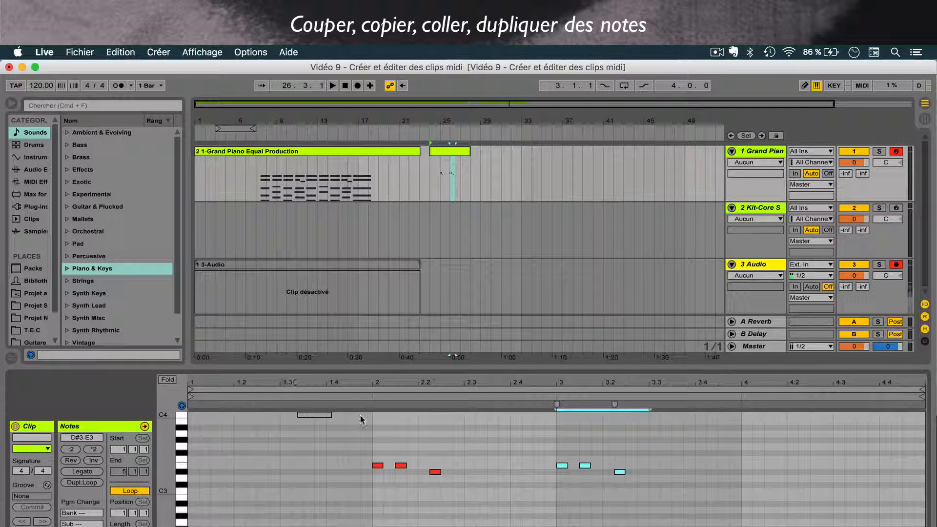
- Duplicate the three pasted notes so the copy starts at 3.3
{"action": "left_click", "coordinate": [120, 52]}
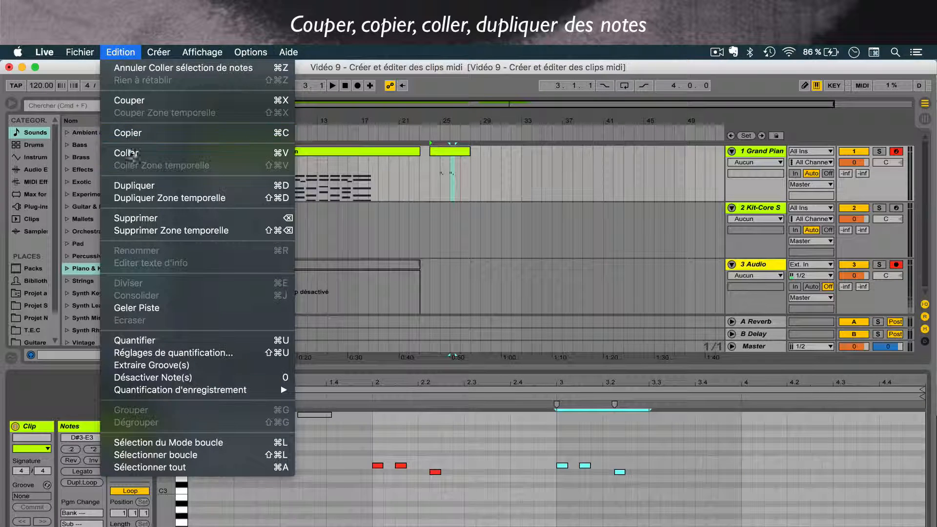
{"action": "left_click", "coordinate": [132, 187]}
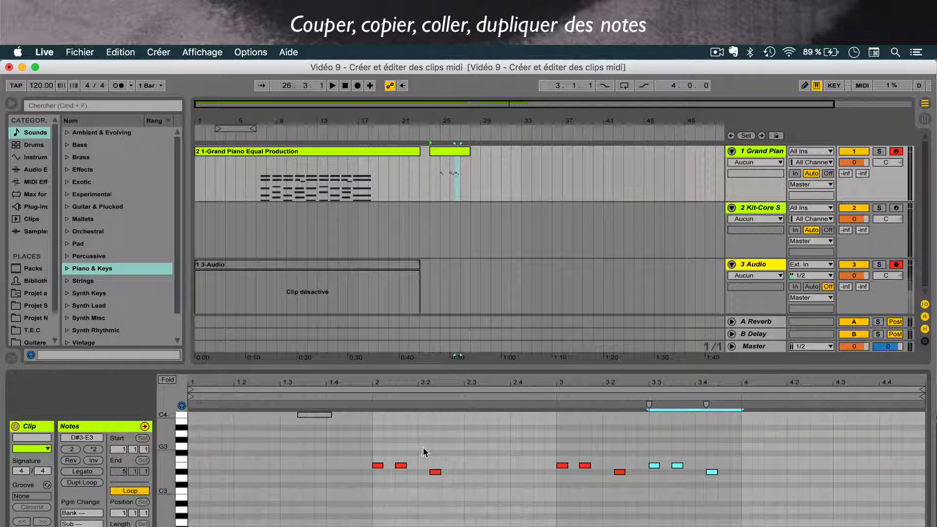
{"action": "left_click", "coordinate": [120, 51]}
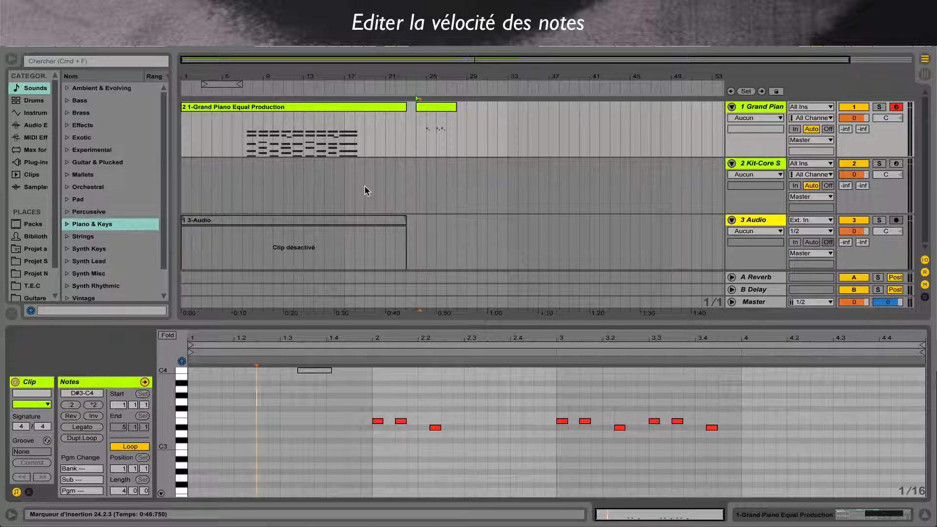
- In the velocity editor, lower the first bar 2 note to 1 and raise it back to 100, then hide the editor
{"action": "left_click", "coordinate": [255, 422]}
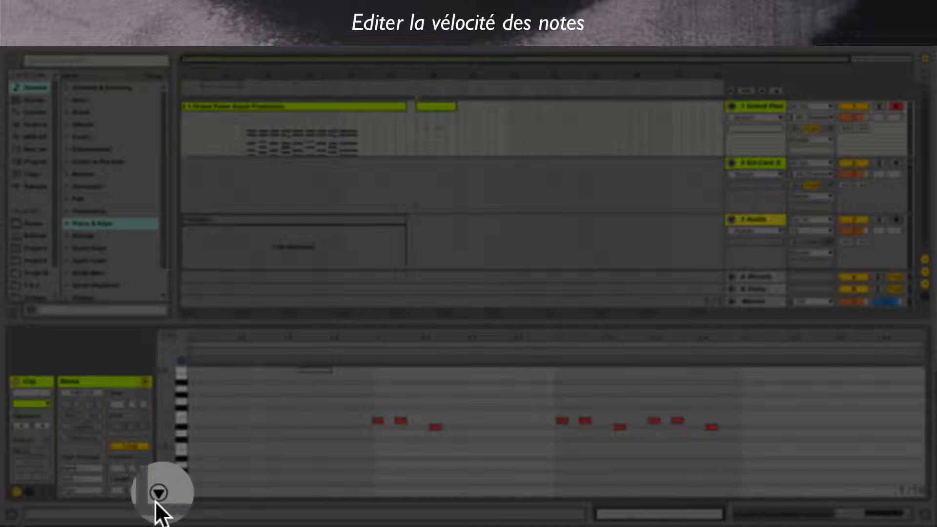
{"action": "left_click", "coordinate": [157, 497]}
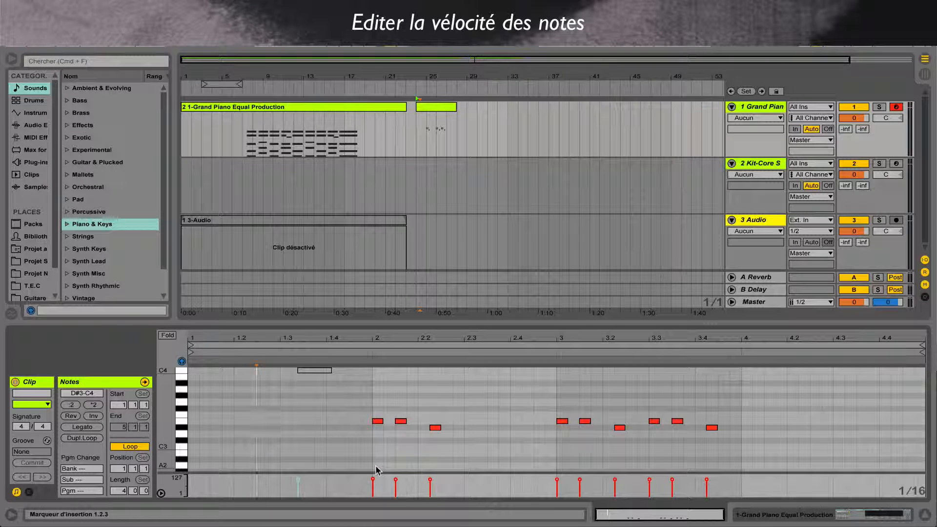
{"action": "left_click", "coordinate": [374, 481]}
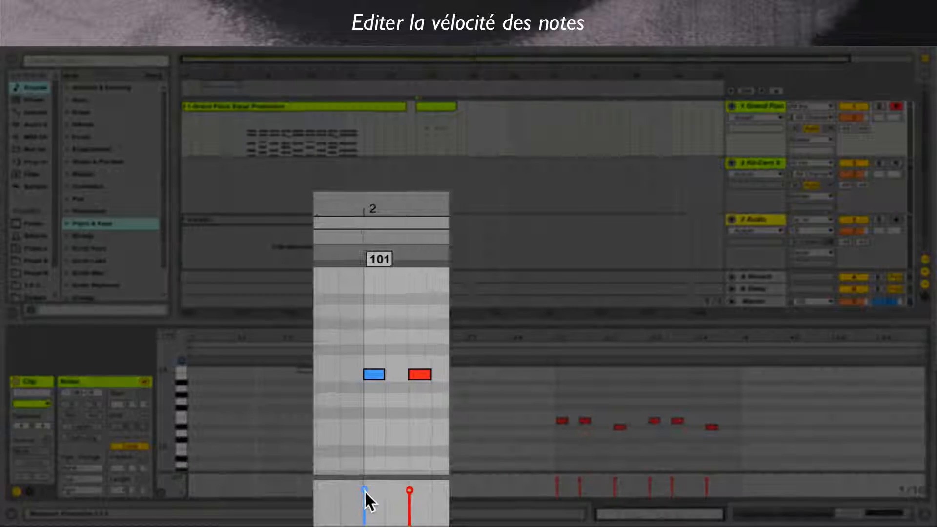
{"action": "left_click_drag", "start_coordinate": [365, 490], "coordinate": [365, 525]}
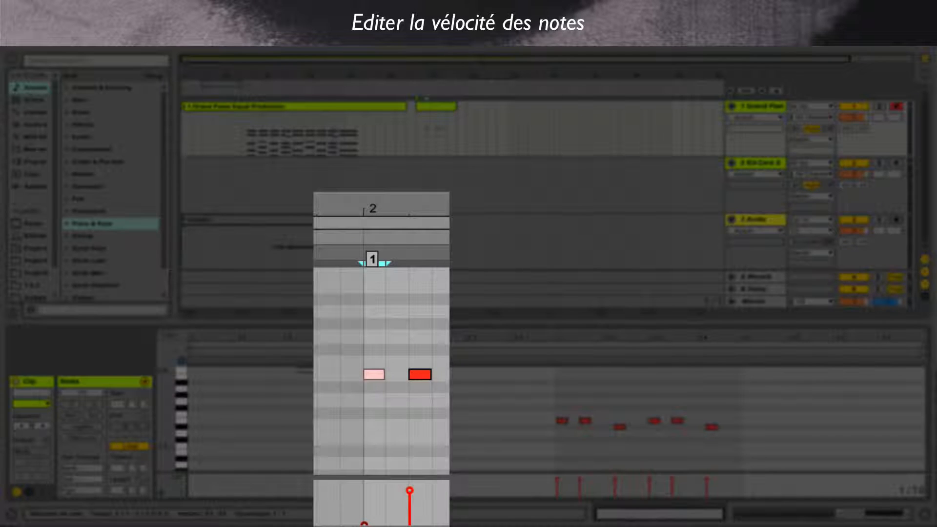
{"action": "left_click_drag", "start_coordinate": [365, 525], "coordinate": [364, 487]}
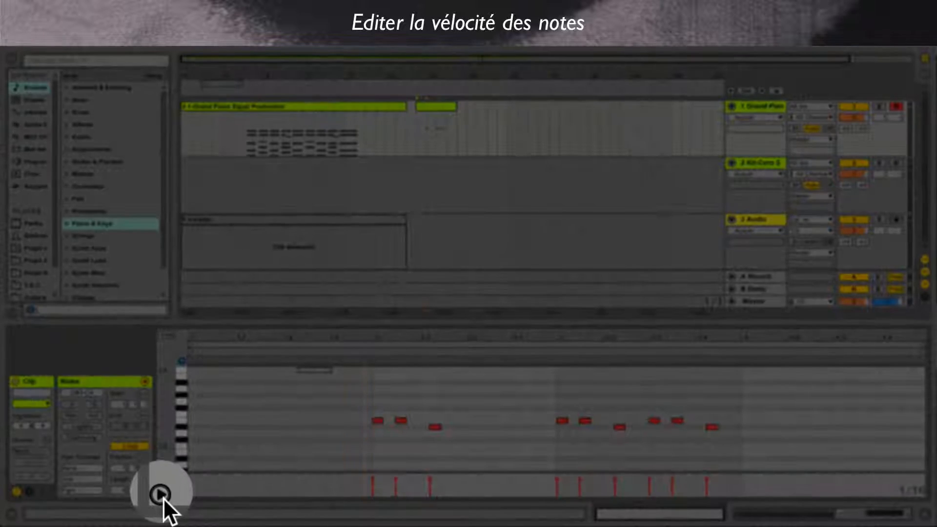
{"action": "left_click", "coordinate": [161, 496]}
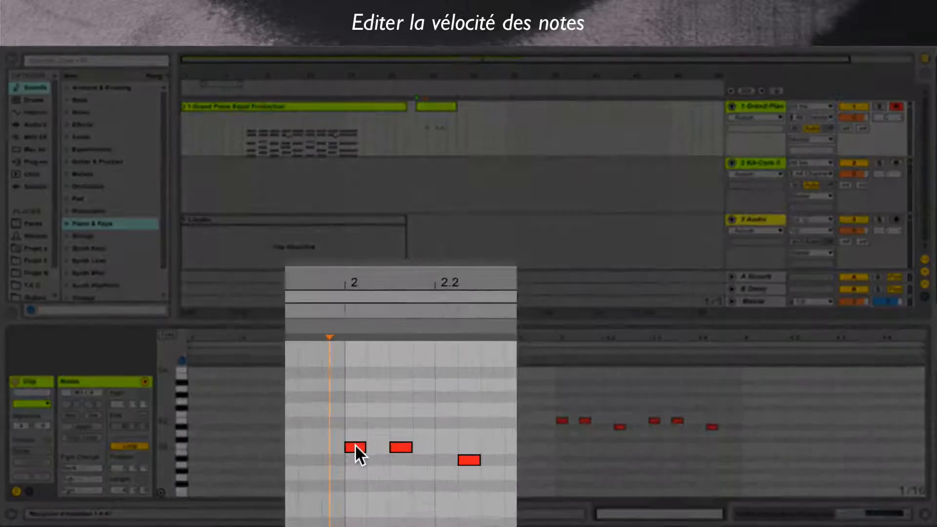
- Adjust the first bar 2 note's velocity directly on the note, down to 1 and up to 127
{"action": "key", "text": "super"}
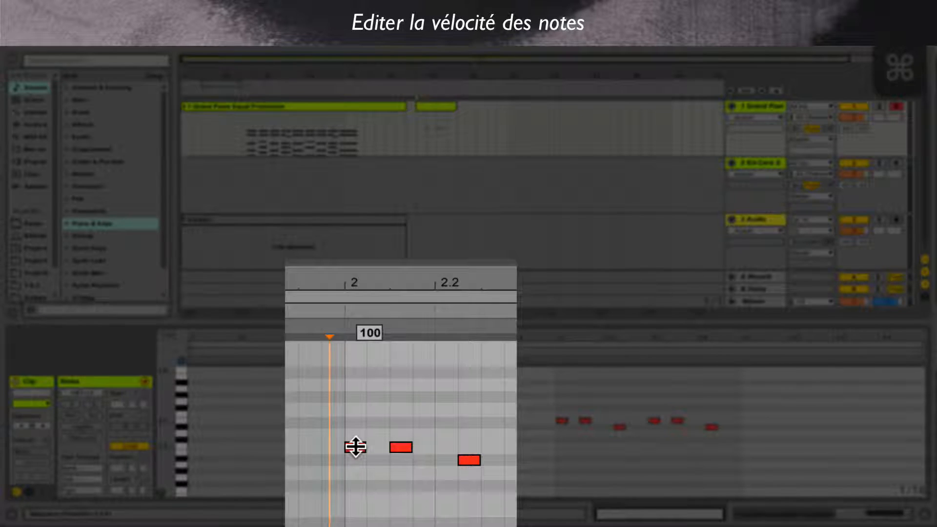
{"action": "mouse_move", "coordinate": [356, 447]}
{"action": "left_mouse_down"}
{"action": "mouse_move", "coordinate": [356, 432]}
{"action": "mouse_move", "coordinate": [355, 488]}
{"action": "left_mouse_up"}
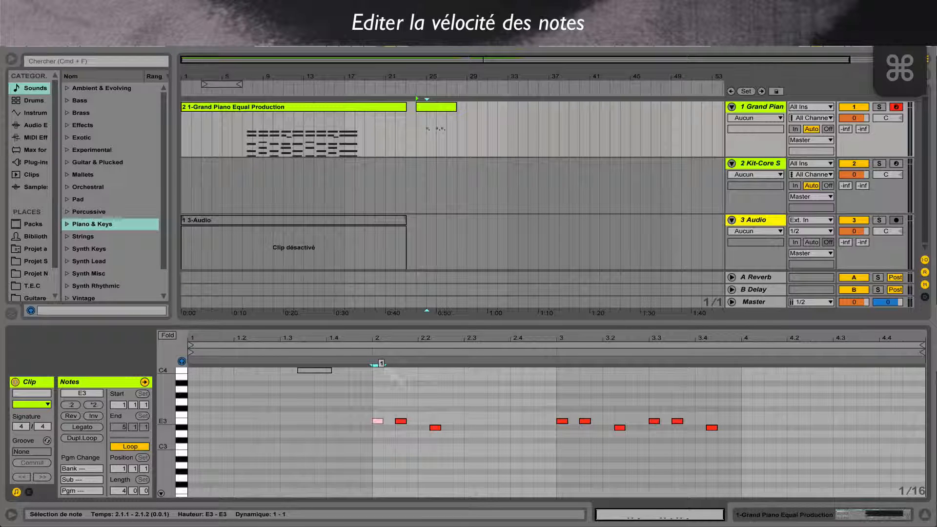
{"action": "mouse_move", "coordinate": [378, 422]}
{"action": "left_mouse_down"}
{"action": "mouse_move", "coordinate": [377, 406]}
{"action": "mouse_move", "coordinate": [378, 422]}
{"action": "left_mouse_up"}
{"action": "left_click_drag", "start_coordinate": [378, 422], "coordinate": [378, 359]}
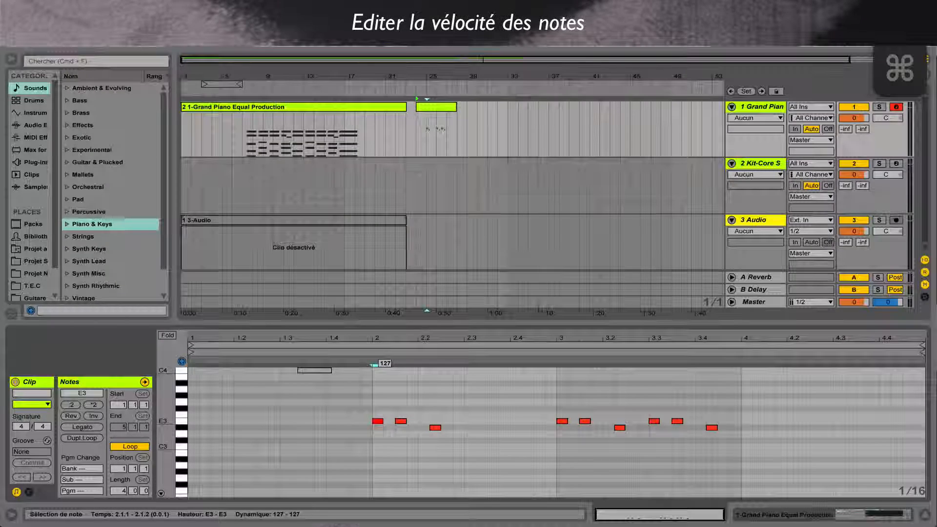
{"action": "left_click", "coordinate": [459, 376]}
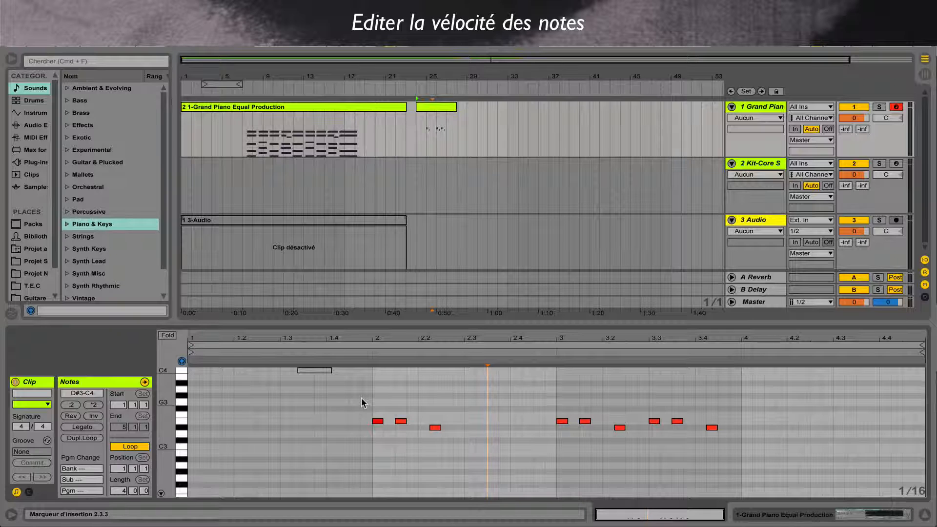
- Select the three notes in bar 2 and lower their velocities together directly on the notes
{"action": "left_click_drag", "start_coordinate": [362, 400], "coordinate": [459, 451]}
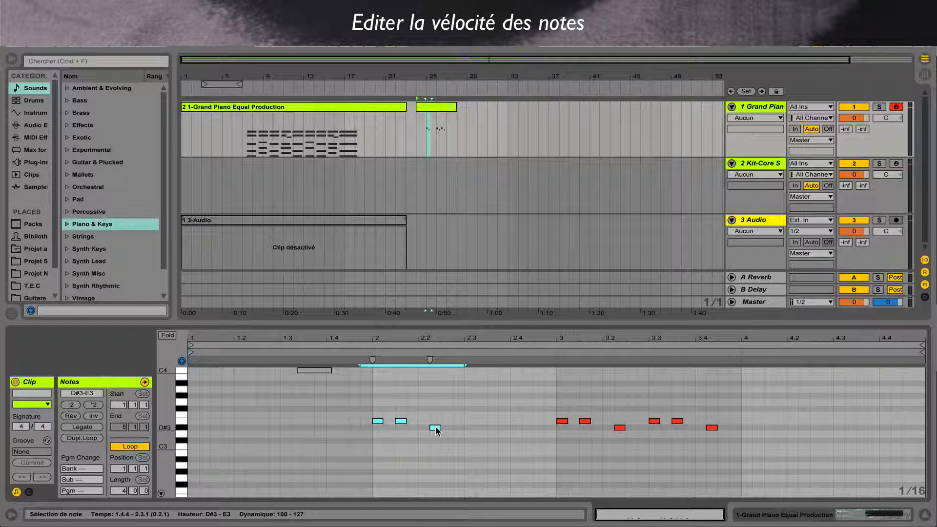
{"action": "key", "text": "super"}
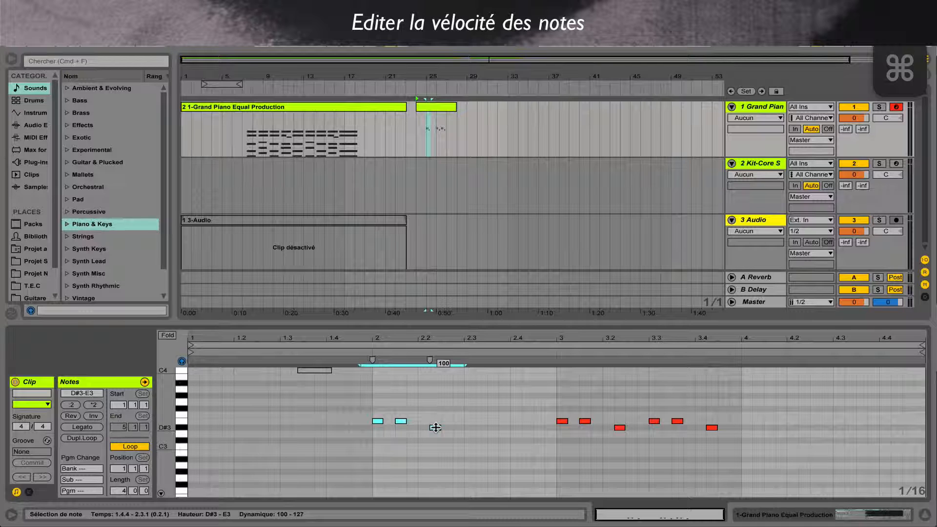
{"action": "left_click_drag", "start_coordinate": [436, 428], "coordinate": [436, 466]}
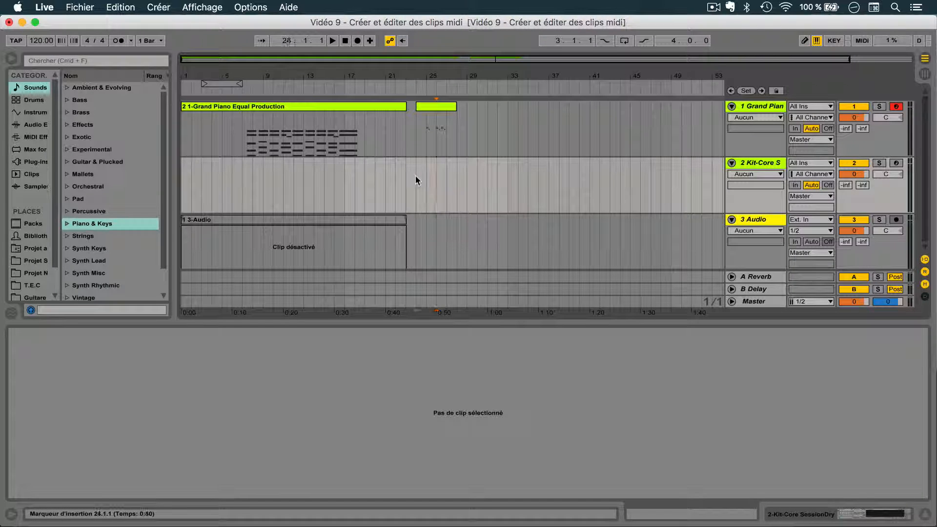
- Insert an empty four-bar MIDI clip on the Kit-Core track from 24.1.1 to 28.1.1
{"action": "left_click_drag", "start_coordinate": [415, 175], "coordinate": [453, 177]}
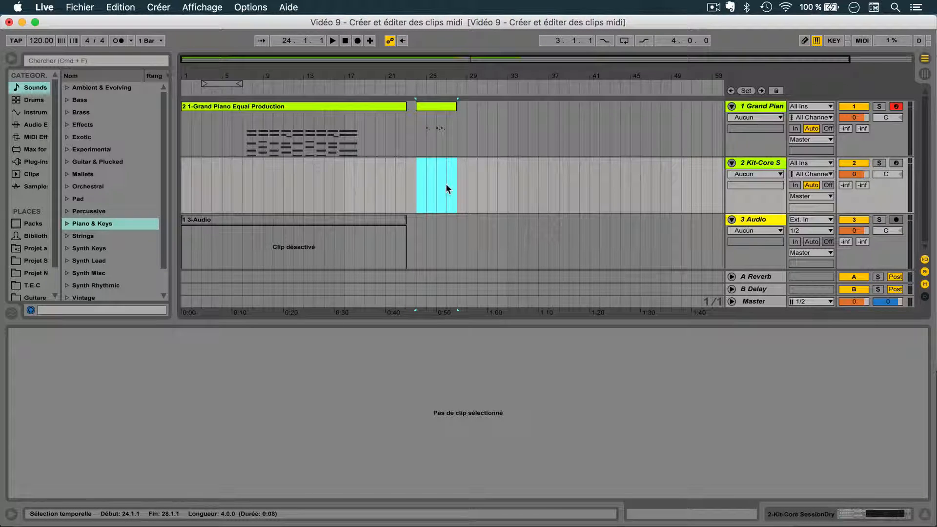
{"action": "right_click", "coordinate": [447, 186]}
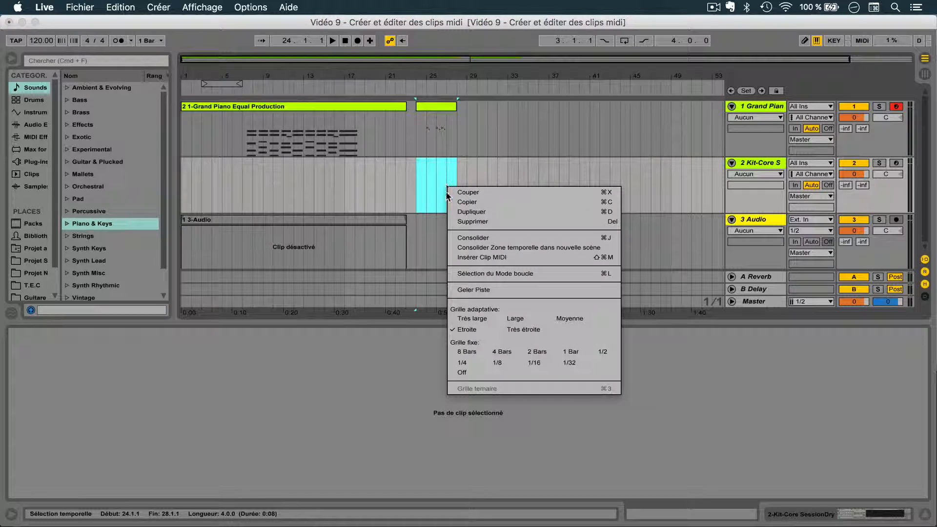
{"action": "left_click", "coordinate": [457, 258]}
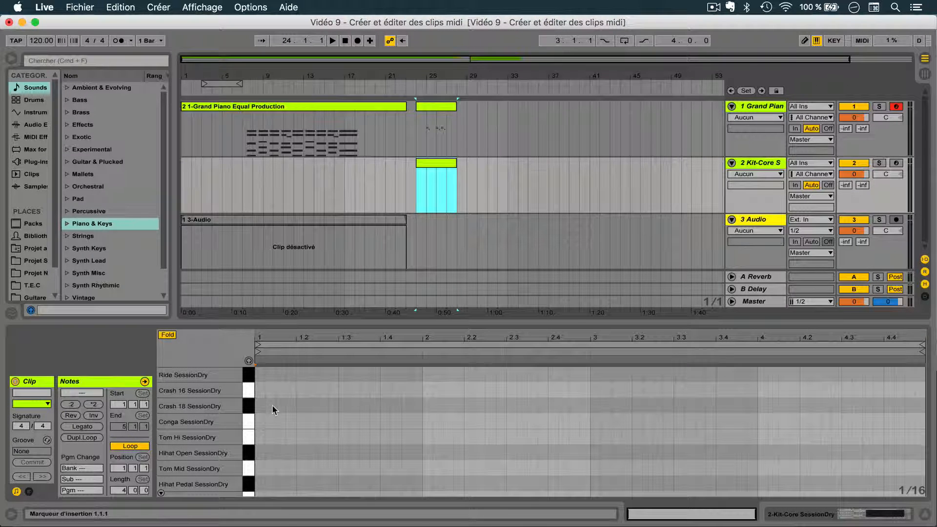
- Look through the drum kit's note lanes, turn on note preview and audition the Kick Felt sound
{"action": "left_click_drag", "start_coordinate": [213, 422], "coordinate": [213, 344]}
{"action": "scroll", "coordinate": [214, 422], "scroll_direction": "down", "scroll_amount": 3}
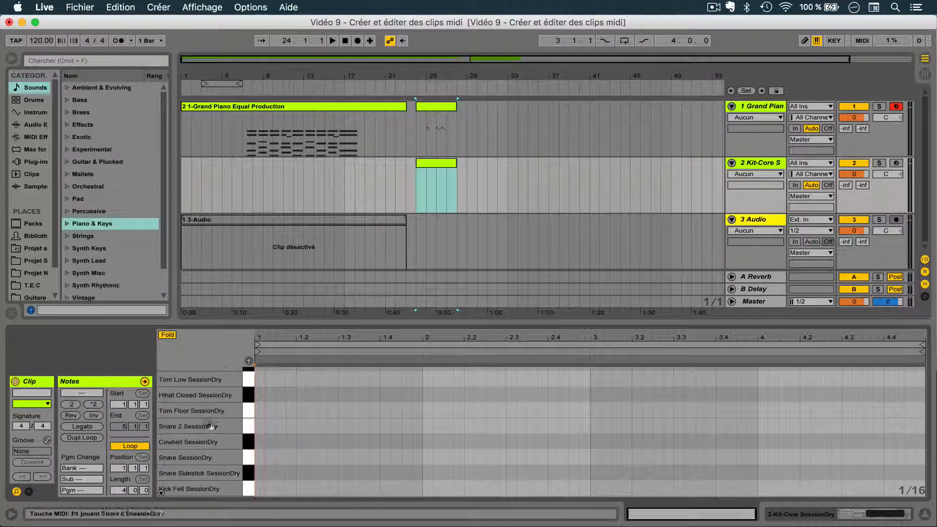
{"action": "scroll", "coordinate": [205, 397], "scroll_direction": "up", "scroll_amount": 2}
{"action": "scroll", "coordinate": [206, 396], "scroll_direction": "up", "scroll_amount": 3}
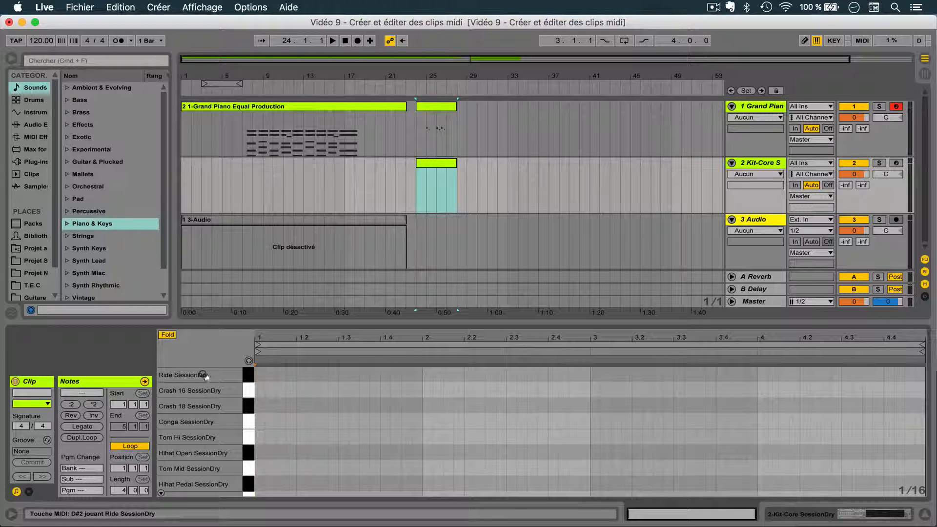
{"action": "scroll", "coordinate": [203, 375], "scroll_direction": "down", "scroll_amount": 5}
{"action": "scroll", "coordinate": [203, 375], "scroll_direction": "down", "scroll_amount": 2}
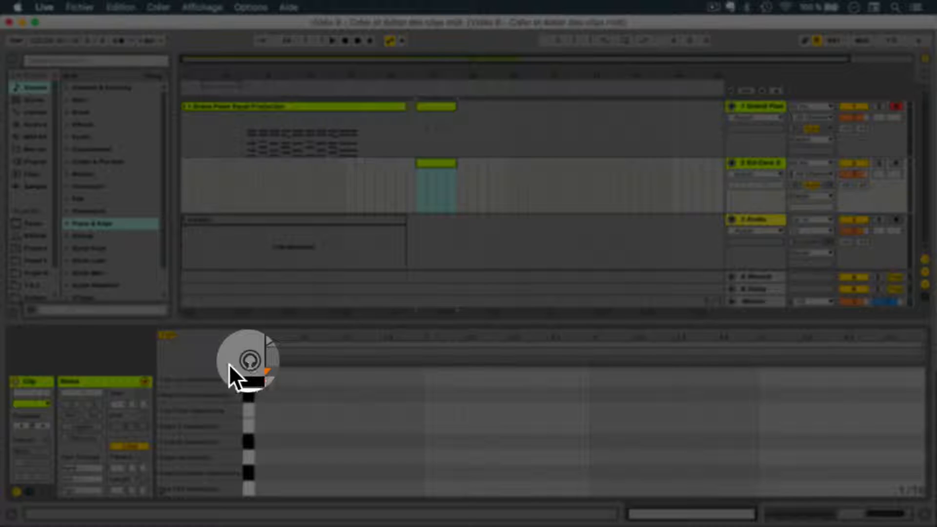
{"action": "left_click", "coordinate": [248, 364]}
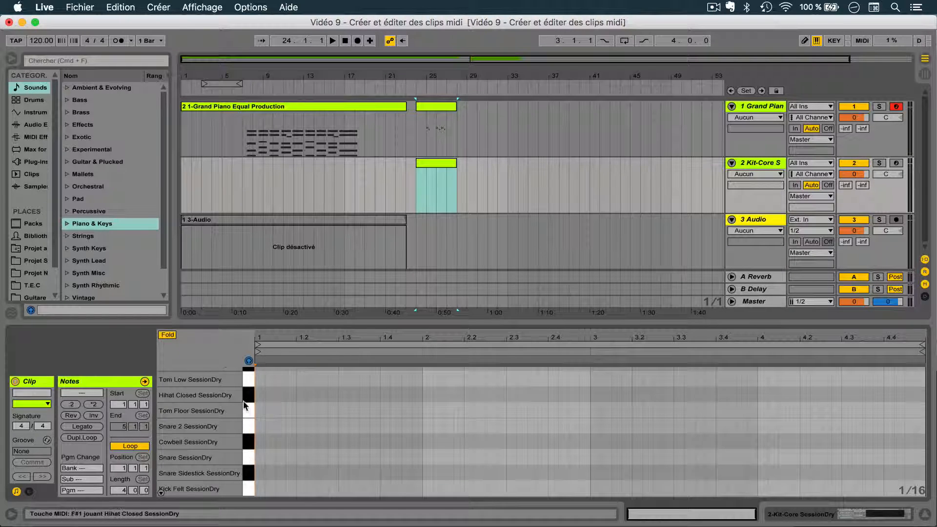
{"action": "left_click", "coordinate": [245, 486]}
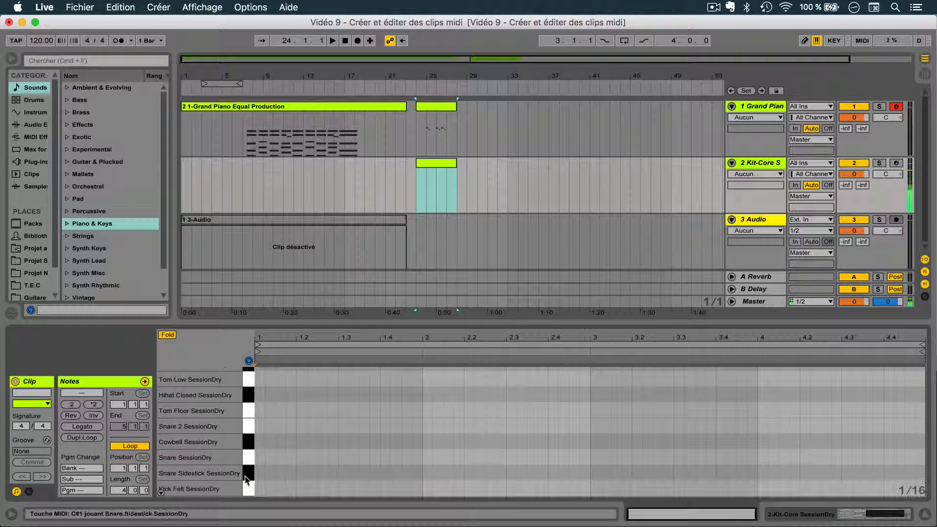
- Audition the Snare, Cowbell, Snare 2, Tom Floor and Hihat Closed sounds of the drum kit
{"action": "left_click", "coordinate": [247, 459]}
{"action": "left_click", "coordinate": [248, 442]}
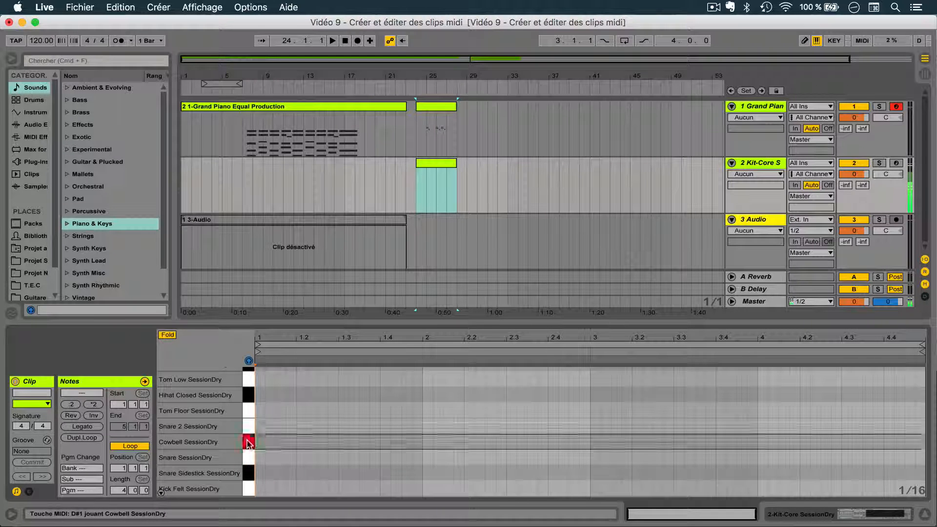
{"action": "left_click", "coordinate": [248, 429]}
{"action": "left_click", "coordinate": [248, 413]}
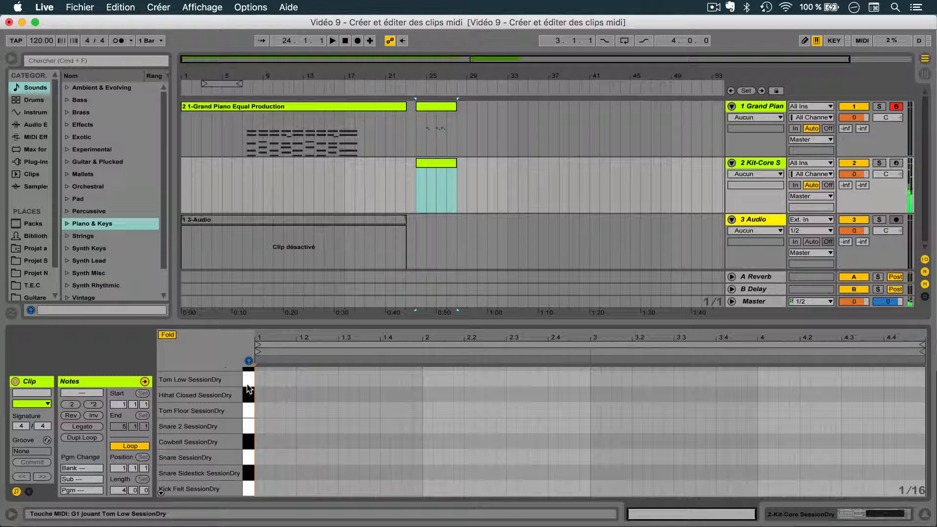
{"action": "left_click", "coordinate": [248, 395]}
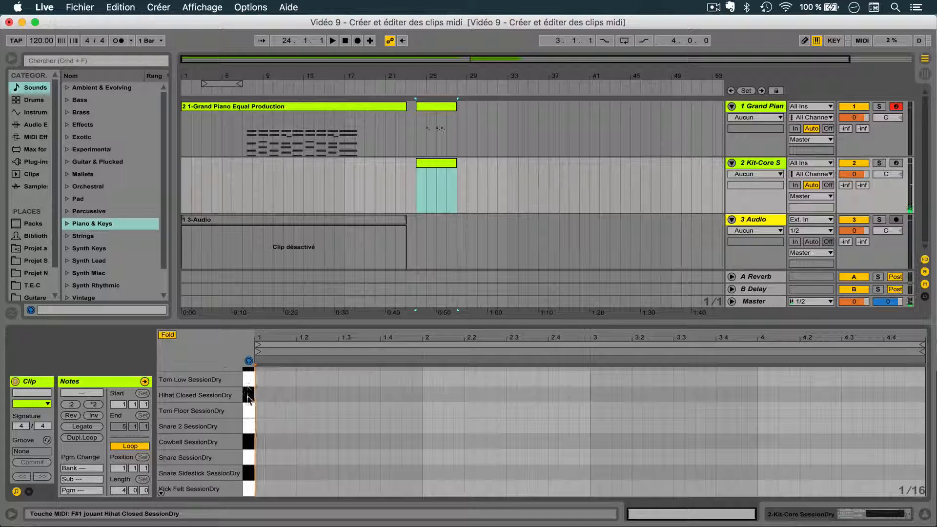
- Add Kick Felt notes at 1.1 and 1.3 and Snare notes at 1.2 and 1.4 in the drum clip
{"action": "double_click", "coordinate": [259, 482]}
{"action": "left_click", "coordinate": [298, 466]}
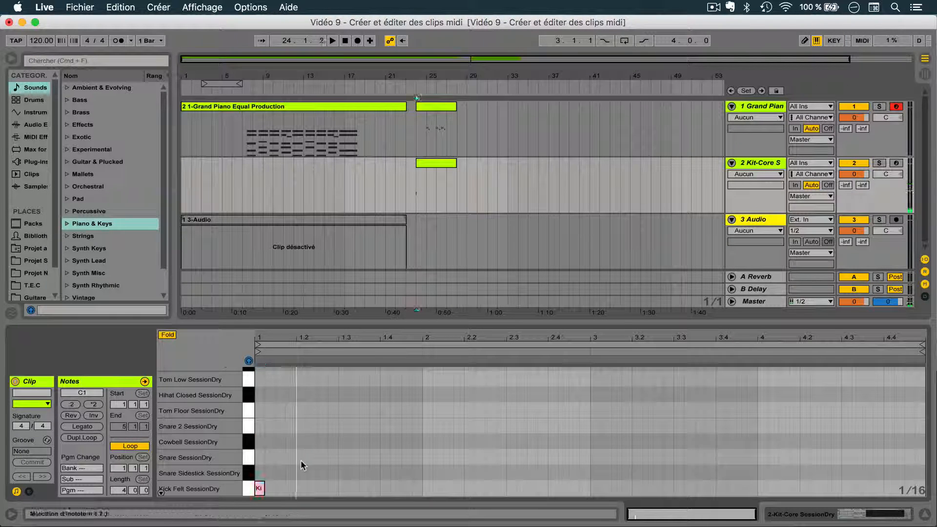
{"action": "double_click", "coordinate": [301, 456]}
{"action": "double_click", "coordinate": [343, 488]}
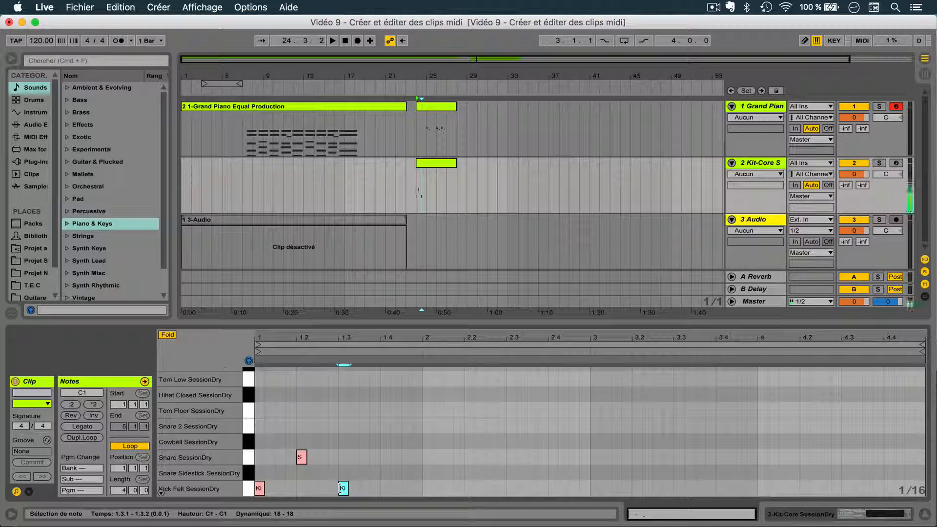
{"action": "double_click", "coordinate": [385, 457]}
- Select the four kick and snare notes in bar 1, raise their velocities together to 99, and play the pattern briefly
{"action": "left_click", "coordinate": [411, 495]}
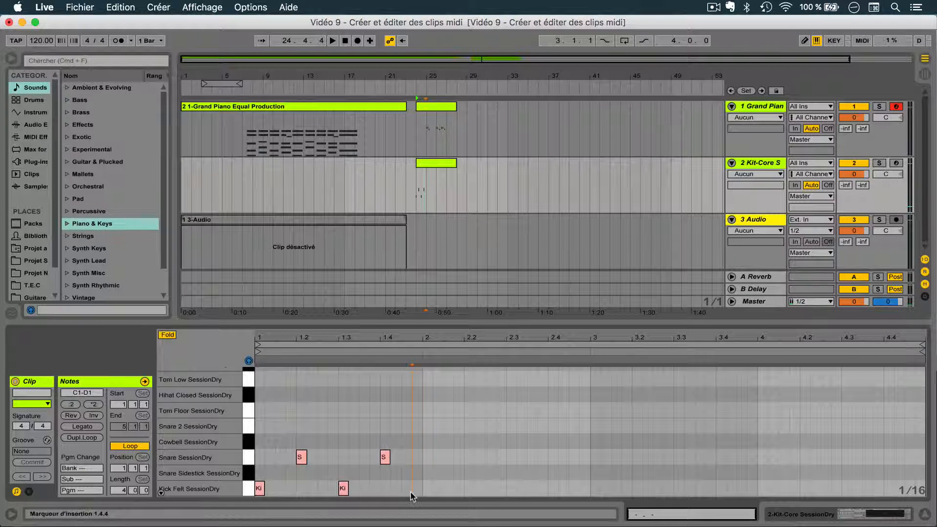
{"action": "left_click_drag", "start_coordinate": [412, 495], "coordinate": [301, 417]}
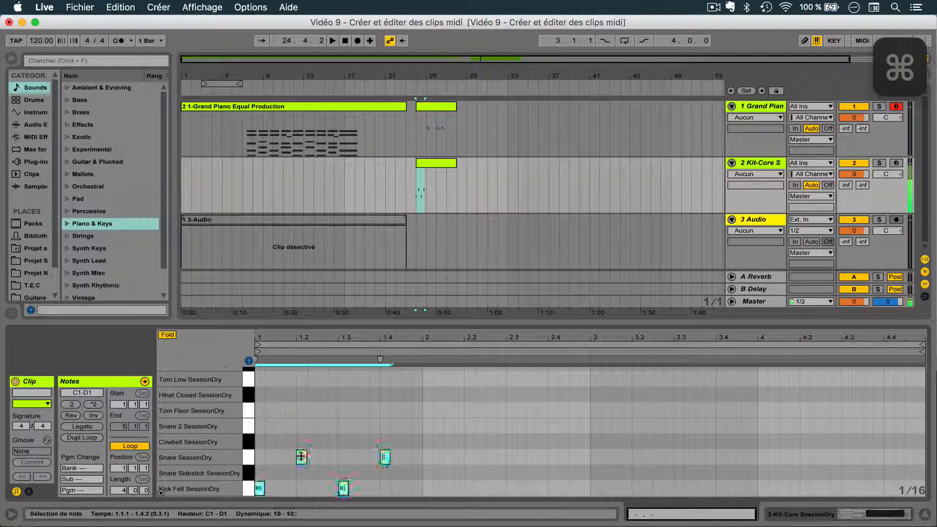
{"action": "key", "text": "space"}
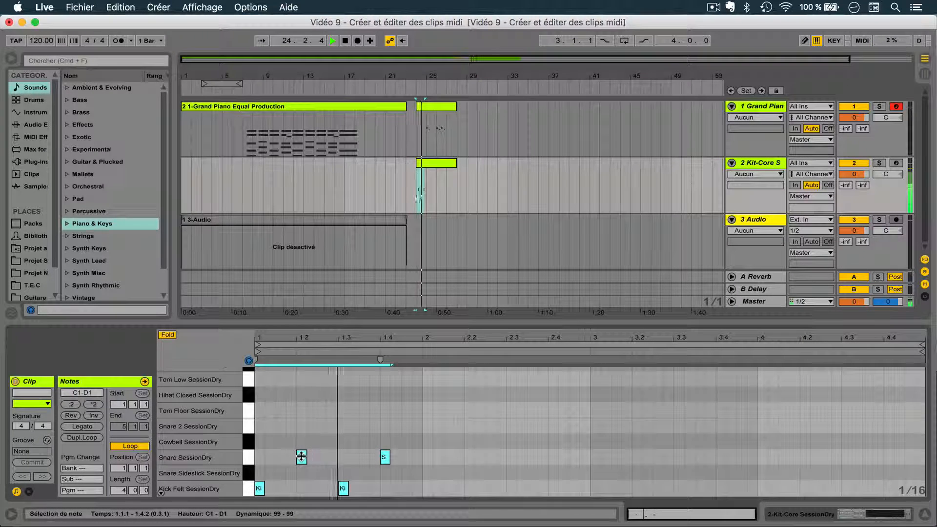
{"action": "key", "text": "space"}
{"action": "left_click", "coordinate": [300, 476]}
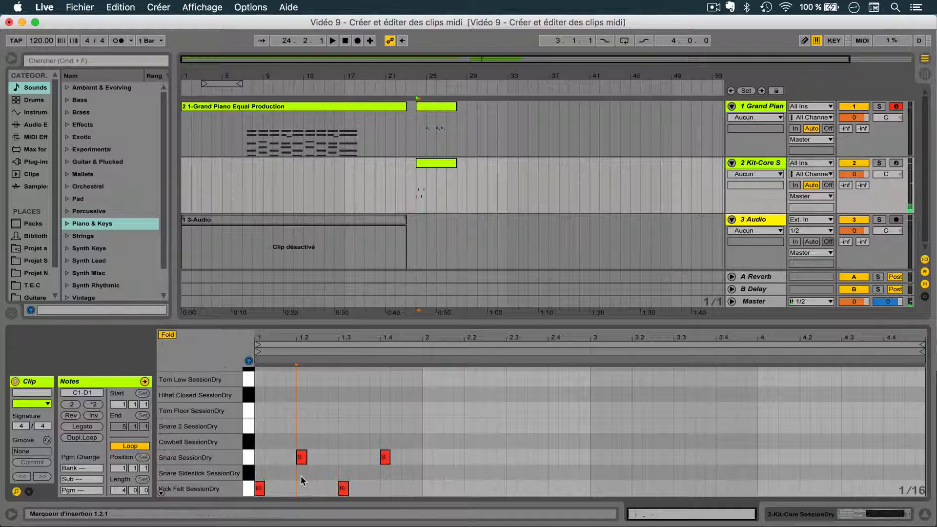